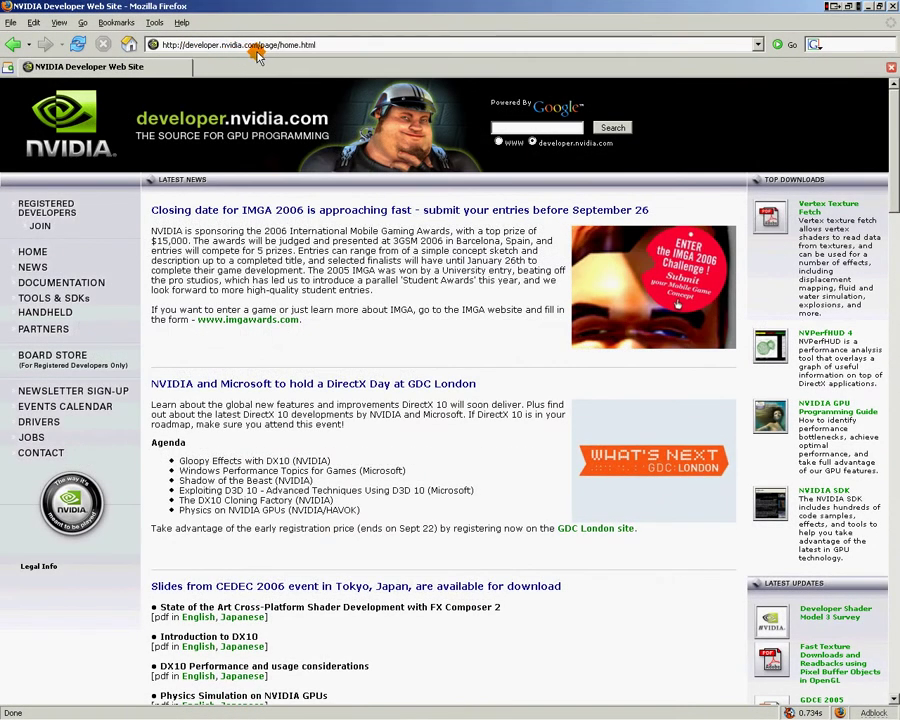
# Find the FX Composer page under Tools & SDKs on the NVIDIA developer site and look through it.
pyautogui.click(74, 302)
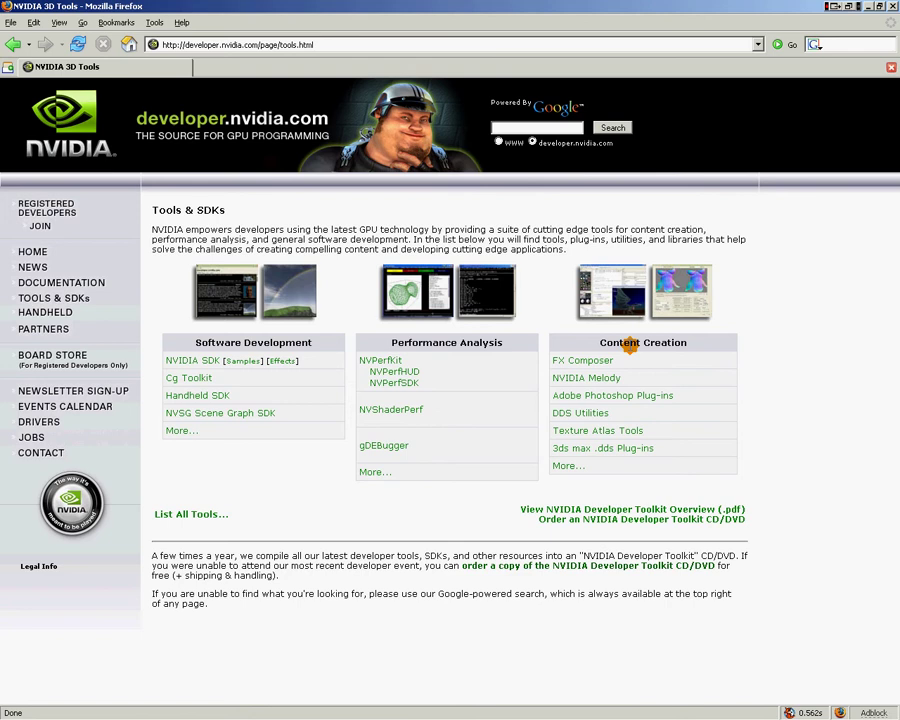
pyautogui.click(581, 362)
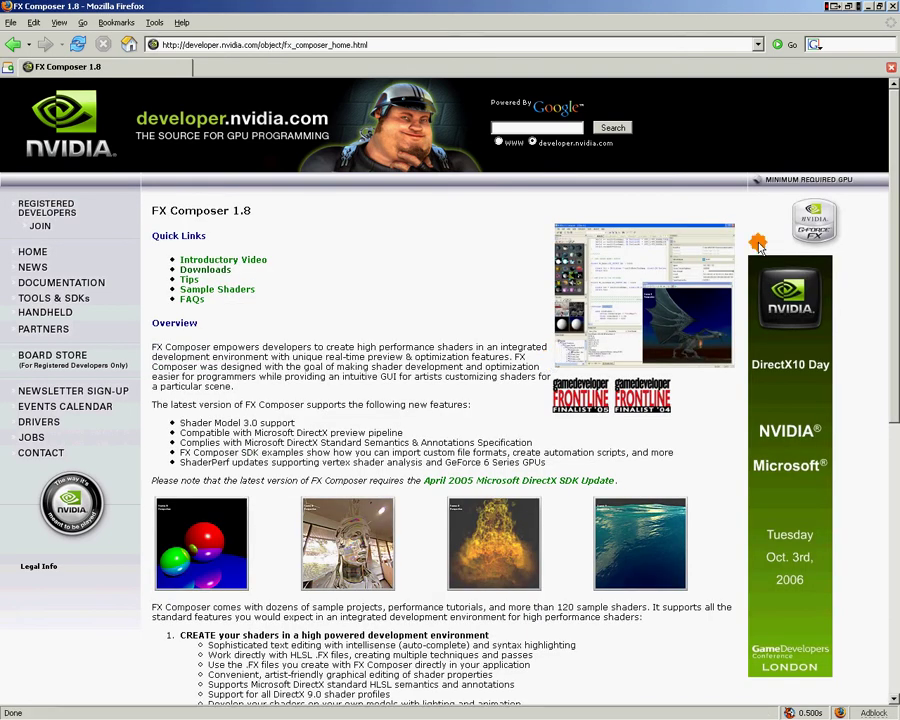
pyautogui.scroll(-10, 888, 150)
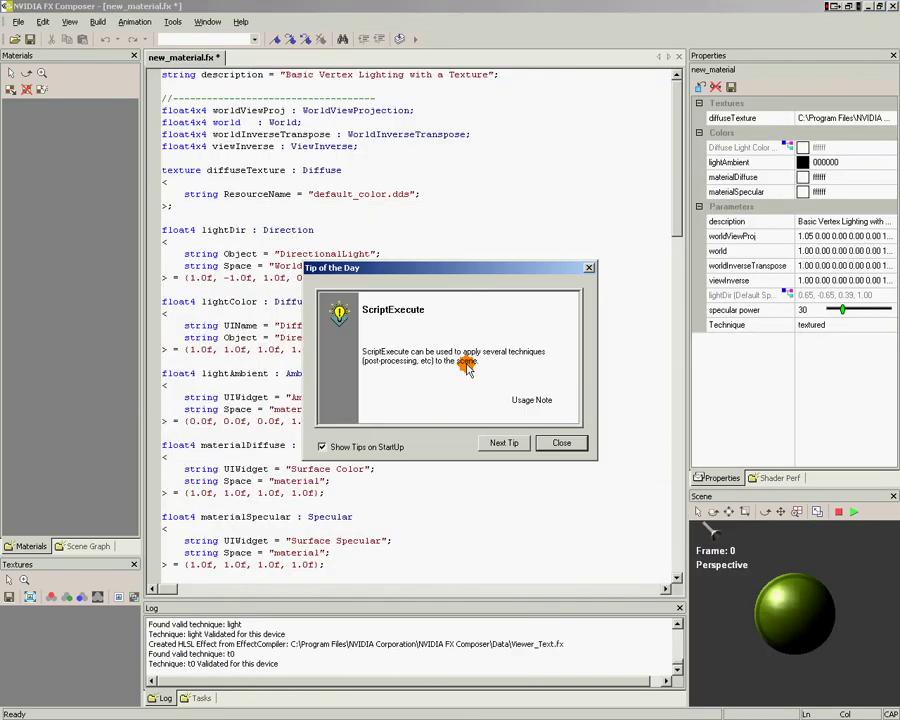
# Switch to NVIDIA FX Composer, dismiss the Tip of the Day and examine the new_material.fx code.
pyautogui.click(563, 443)
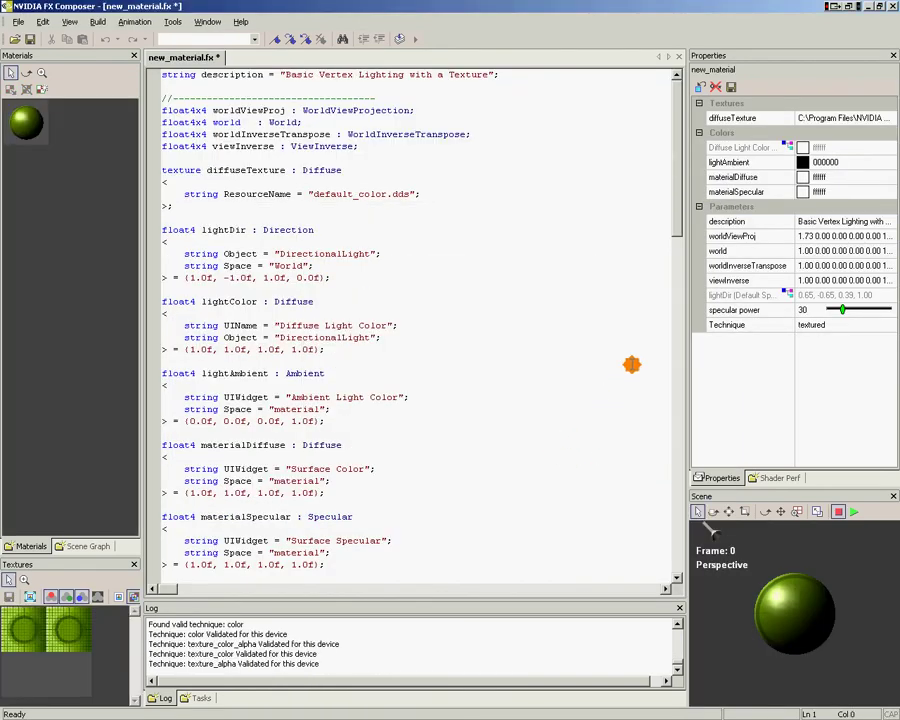
pyautogui.moveTo(674, 222)
pyautogui.mouseDown()
pyautogui.moveTo(675, 207)
pyautogui.moveTo(667, 490)
pyautogui.moveTo(671, 203)
pyautogui.mouseUp()
pyautogui.click(334, 284)
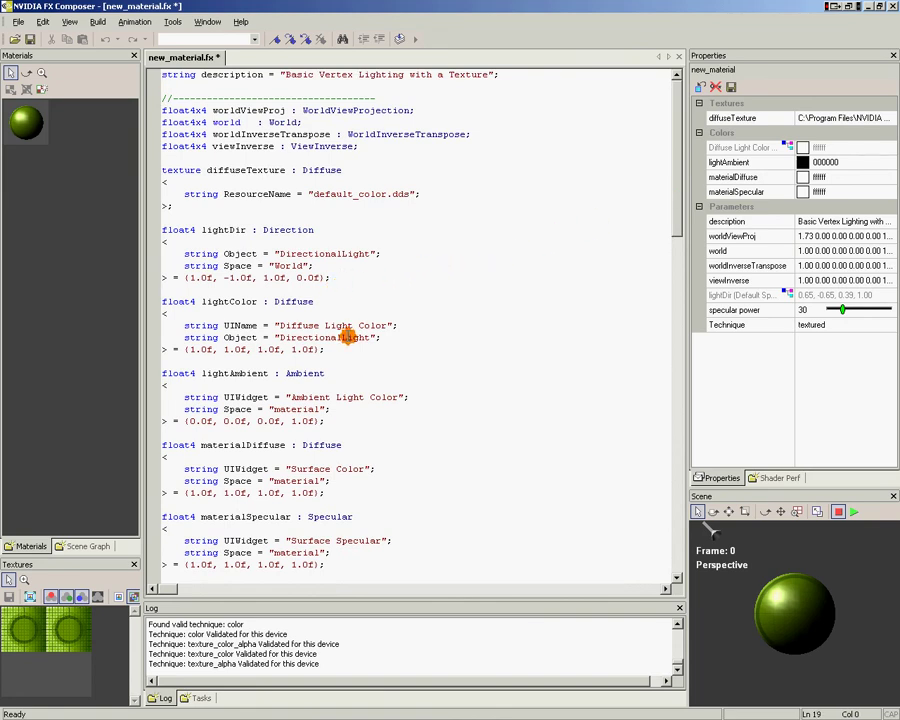
# Enlarge the Textures and Properties panels and close the Scene preview panel.
pyautogui.click(50, 145)
pyautogui.moveTo(36, 125)
pyautogui.mouseDown()
pyautogui.moveTo(40, 148)
pyautogui.moveTo(96, 155)
pyautogui.moveTo(74, 140)
pyautogui.moveTo(24, 267)
pyautogui.moveTo(70, 388)
pyautogui.moveTo(90, 307)
pyautogui.moveTo(80, 550)
pyautogui.moveTo(86, 490)
pyautogui.moveTo(44, 398)
pyautogui.moveTo(94, 629)
pyautogui.moveTo(100, 508)
pyautogui.moveTo(621, 429)
pyautogui.mouseUp()
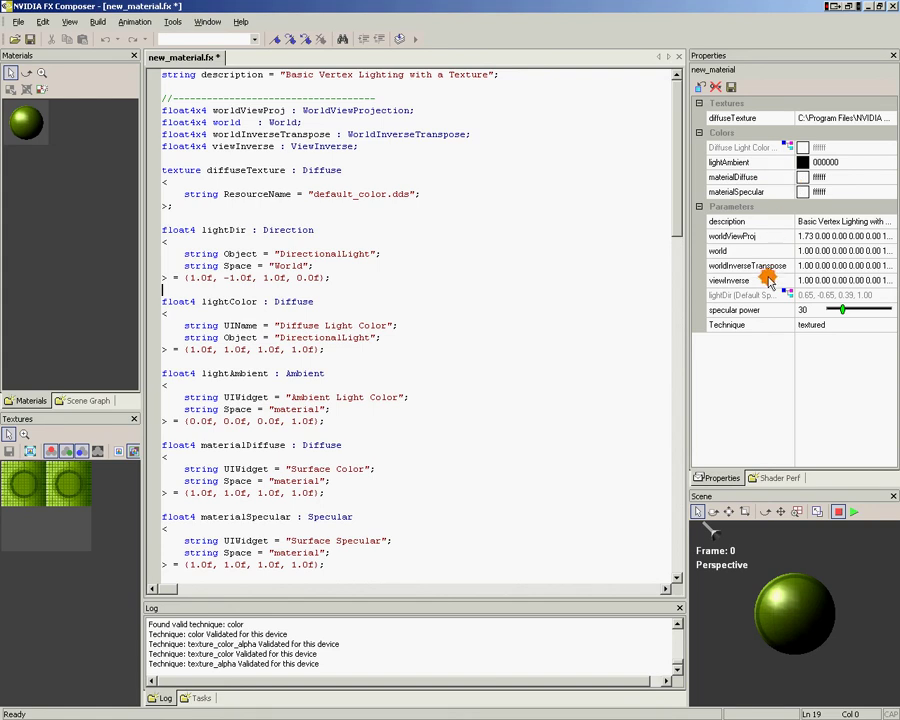
pyautogui.moveTo(785, 492); pyautogui.dragTo(618, 353)
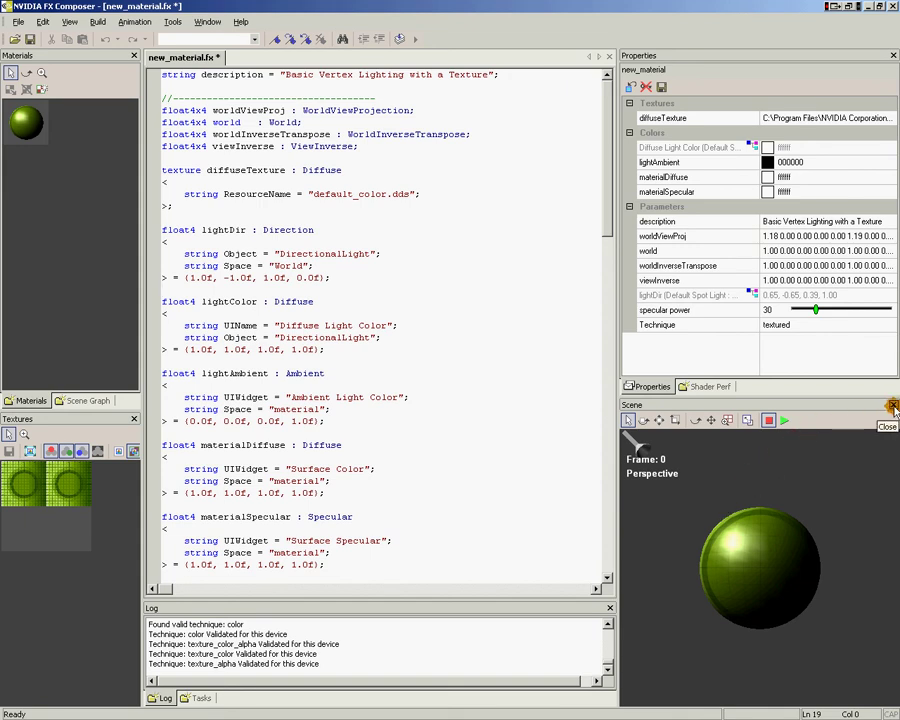
pyautogui.click(893, 406)
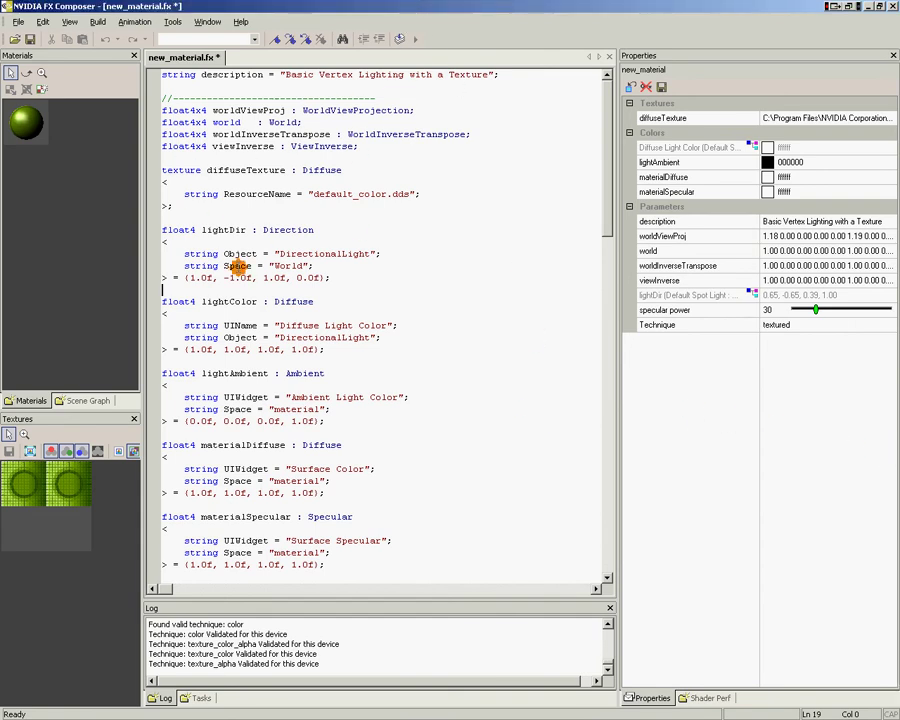
# Remove the default material and close its new_material.fx file without saving the changes.
pyautogui.click(101, 162)
pyautogui.click(20, 127)
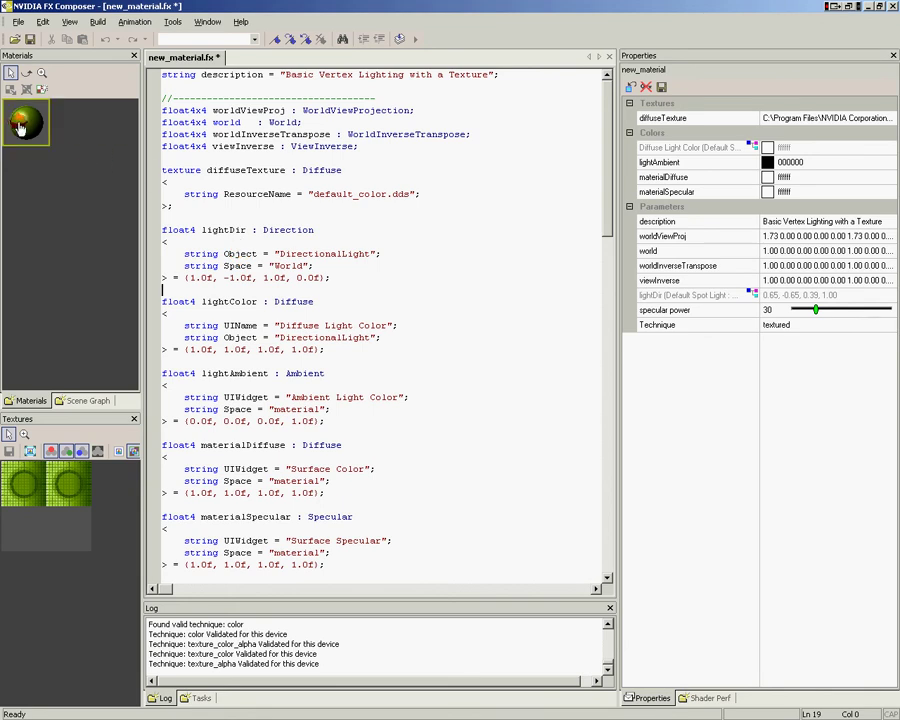
pyautogui.rightClick(20, 127)
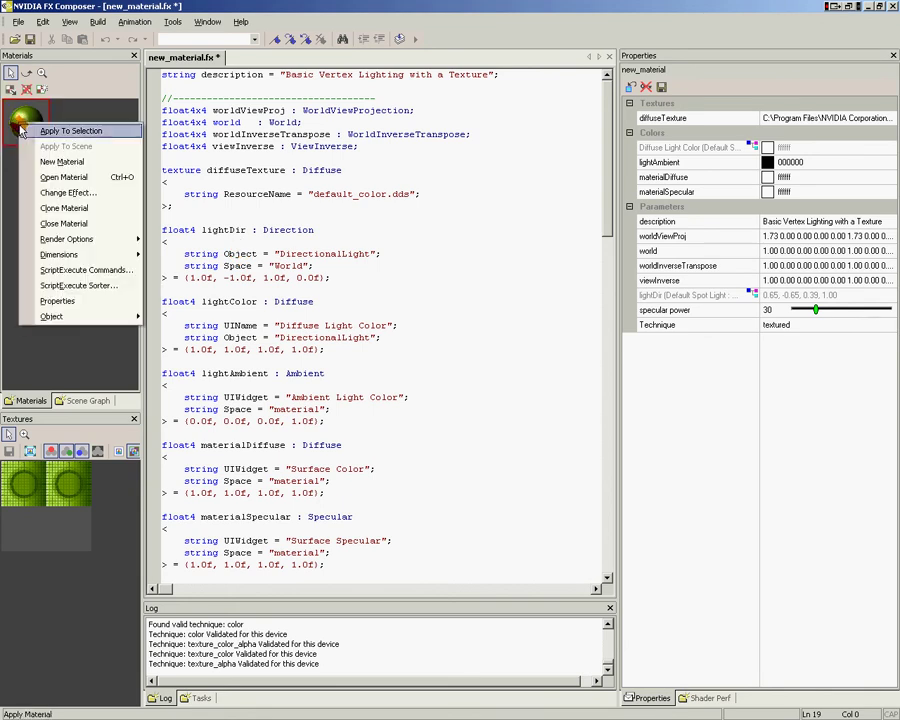
pyautogui.click(61, 224)
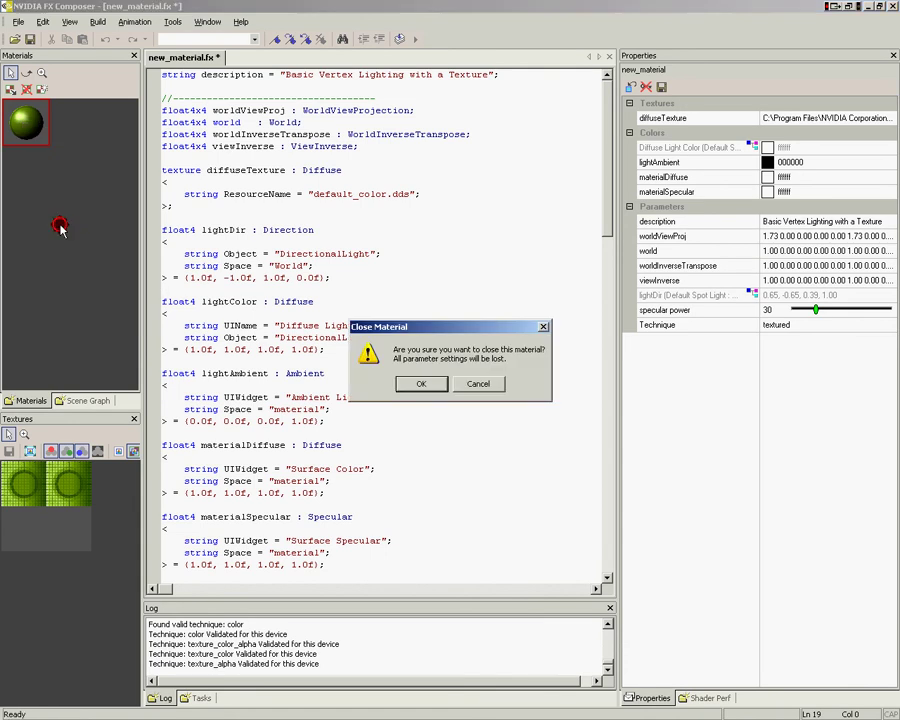
pyautogui.click(434, 380)
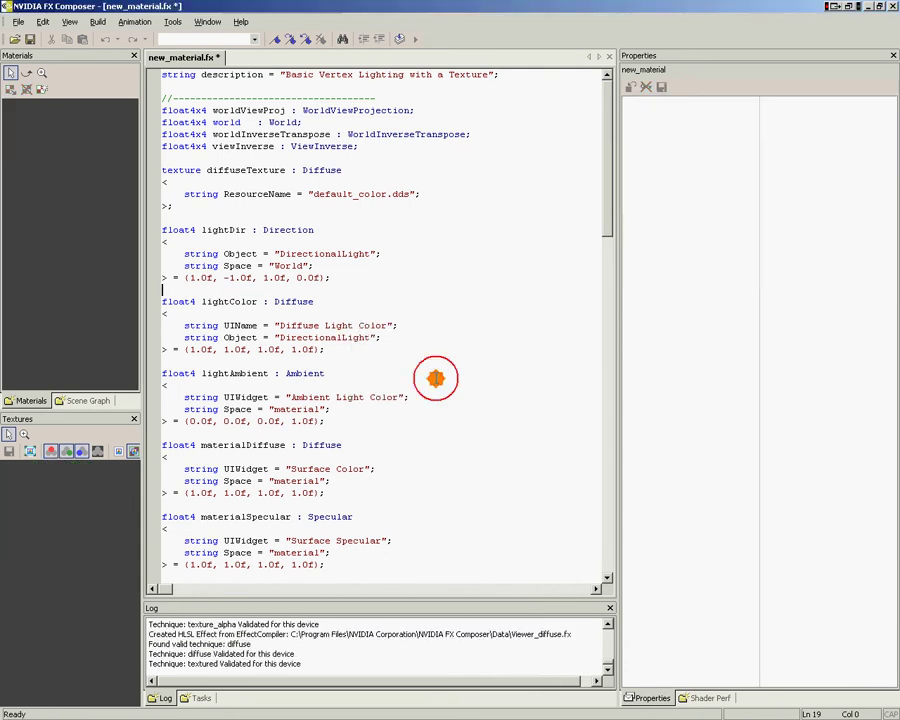
pyautogui.click(609, 57)
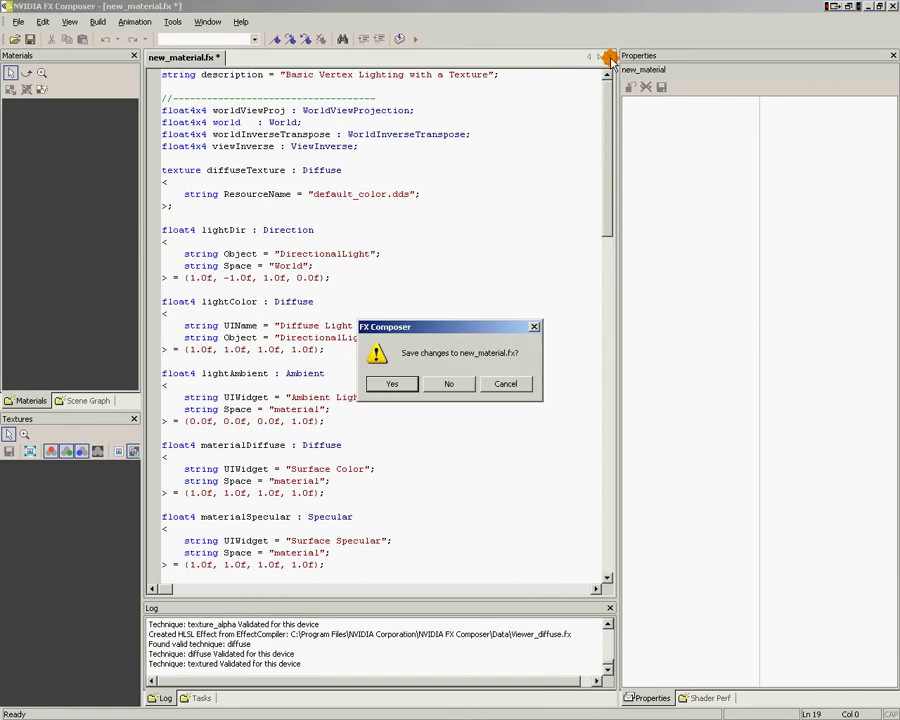
pyautogui.click(444, 385)
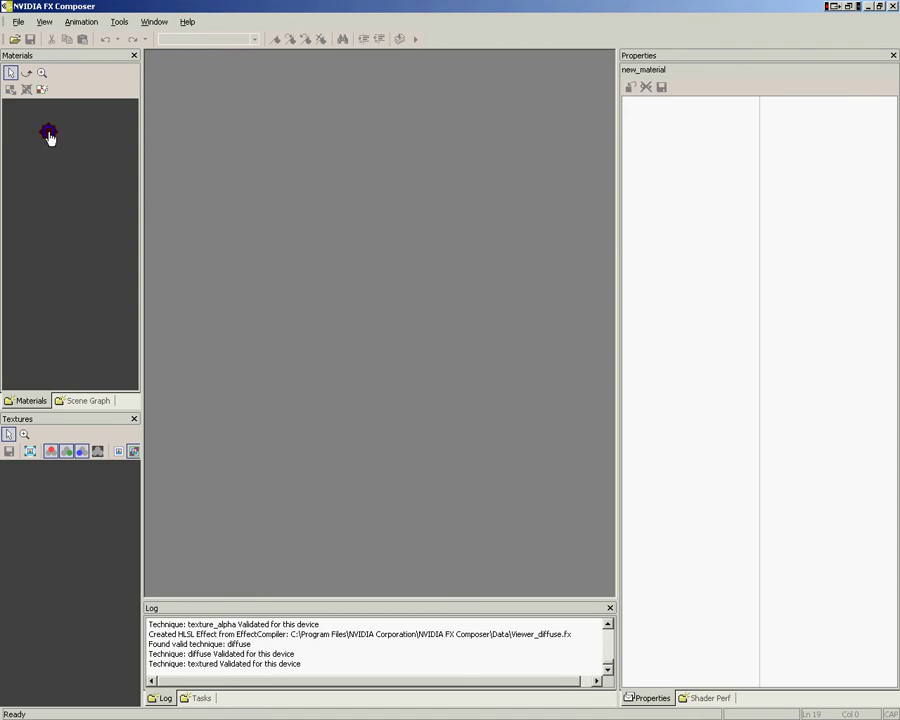
# Load Chapter3_shader.fx from the Chapter3 folder as a material and display its code and properties.
pyautogui.rightClick(49, 136)
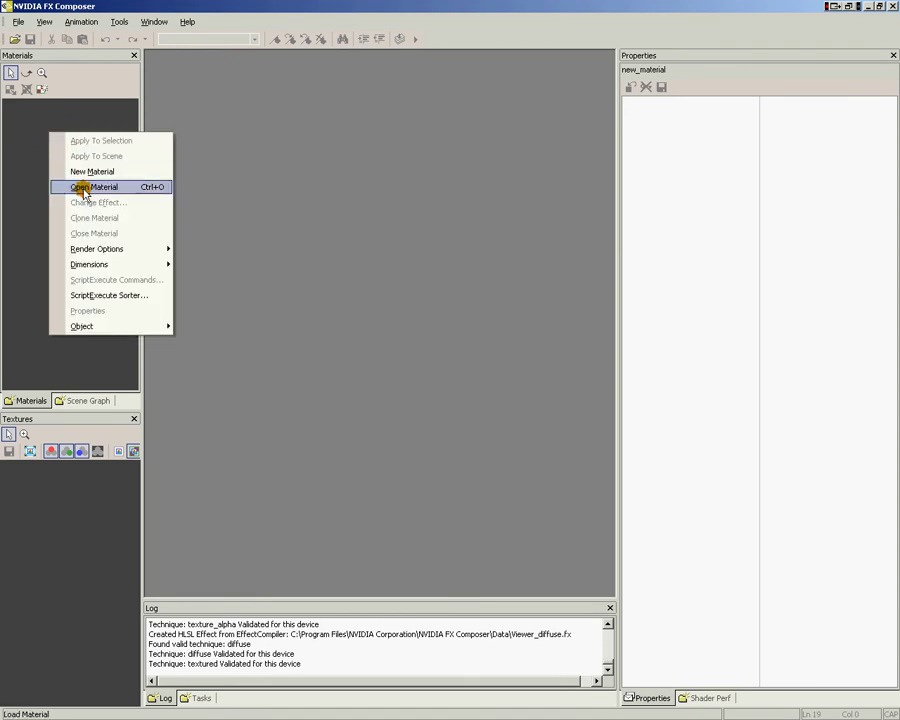
pyautogui.click(84, 190)
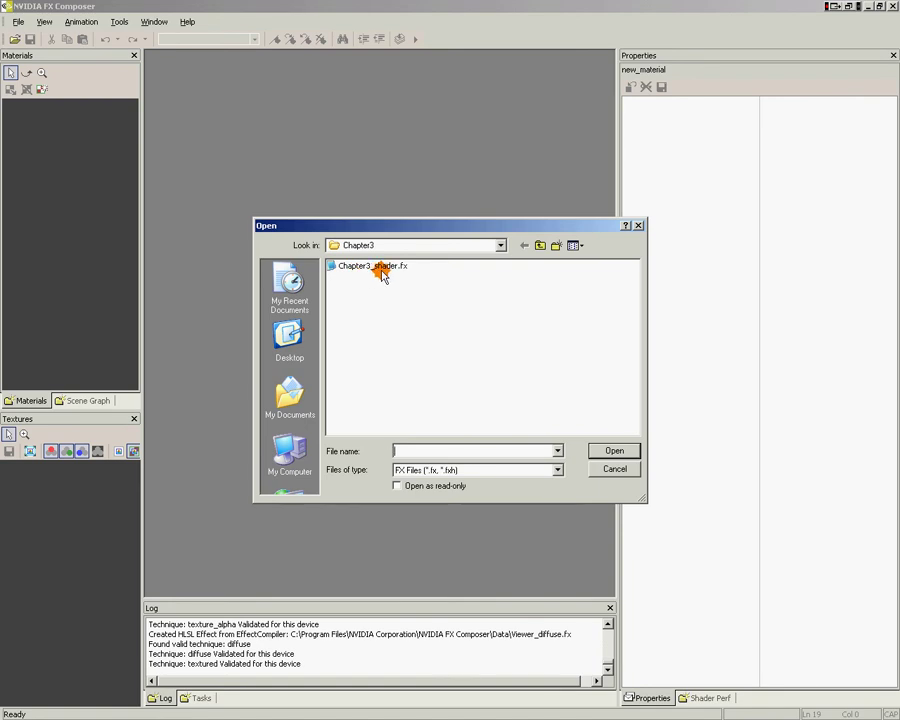
pyautogui.click(347, 270)
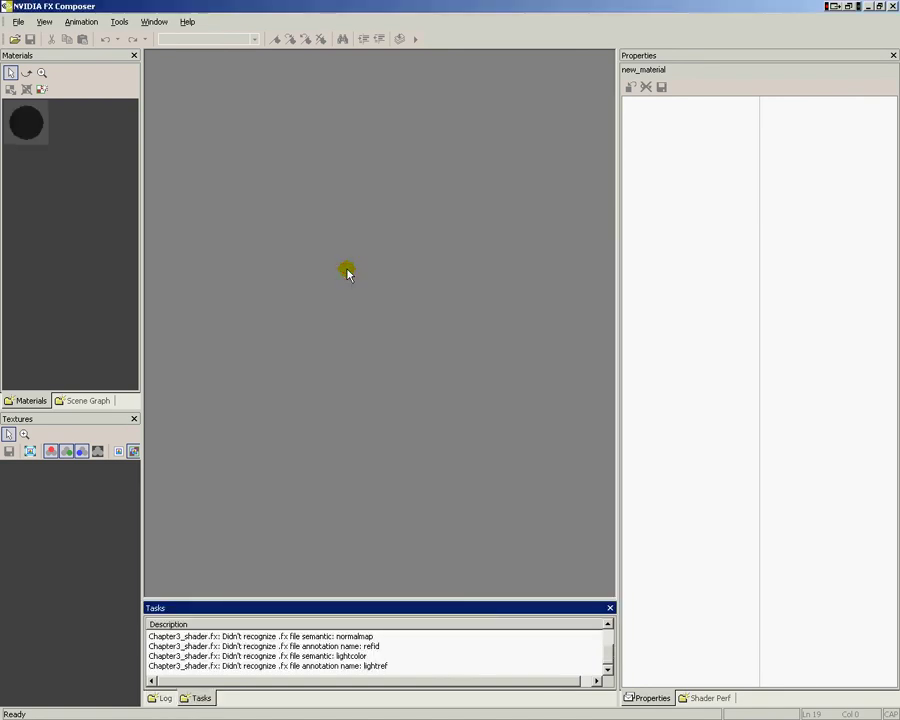
pyautogui.doubleClick(20, 130)
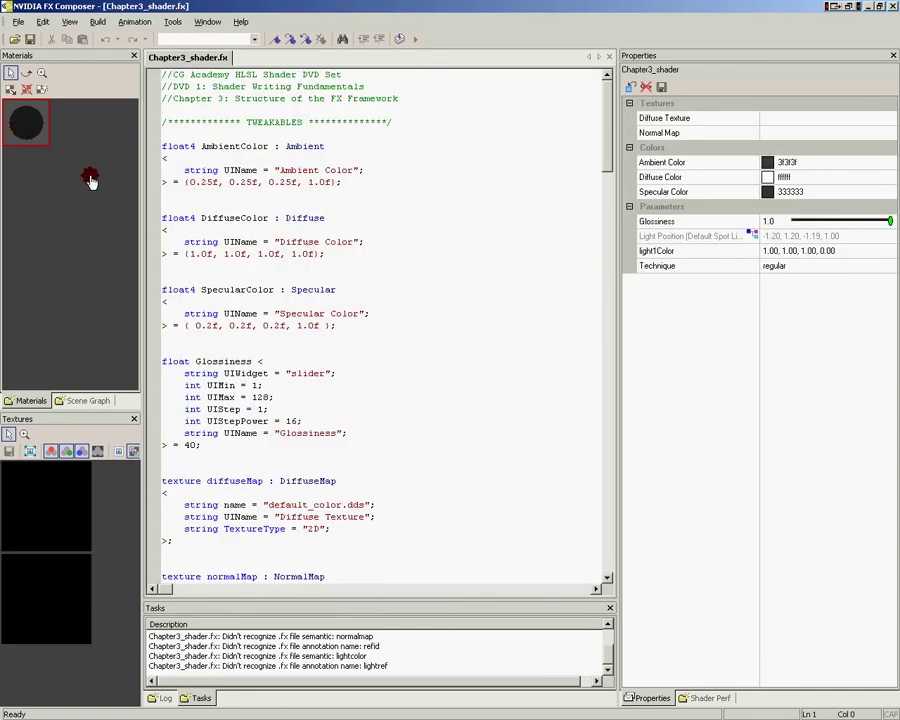
pyautogui.moveTo(607, 104); pyautogui.dragTo(394, 139)
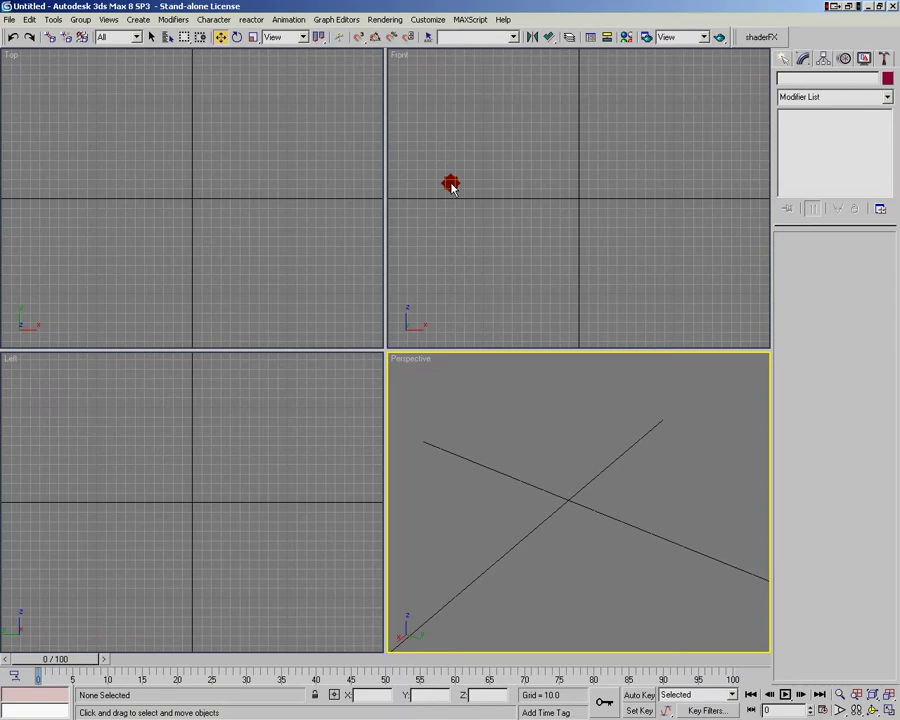
# Switch to 3ds Max, create a teapot with a radius of about 26 at the origin and maximize the Perspective view.
pyautogui.click(783, 59)
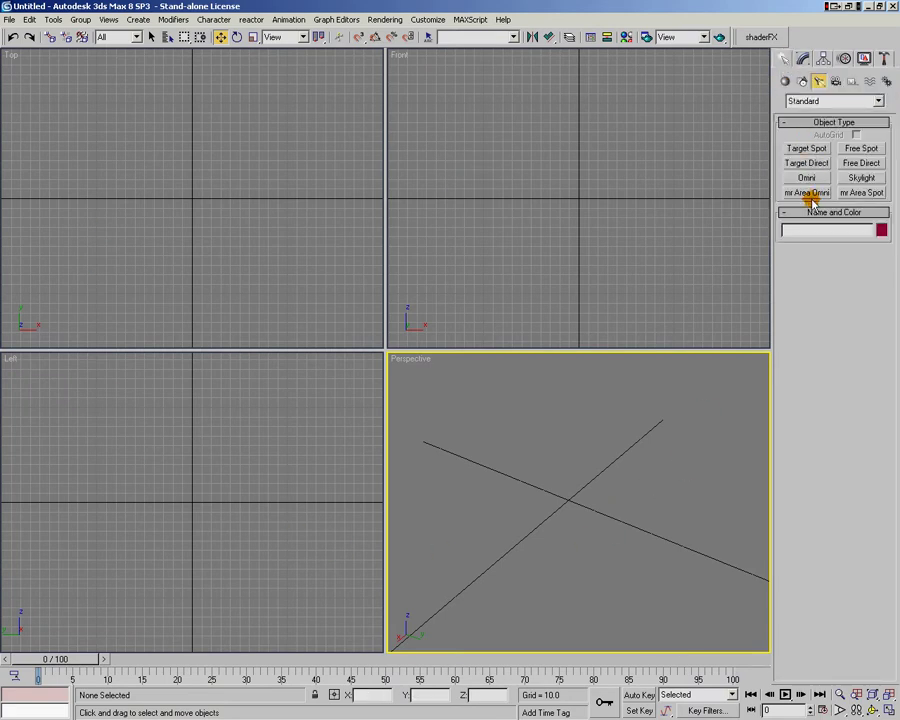
pyautogui.click(785, 81)
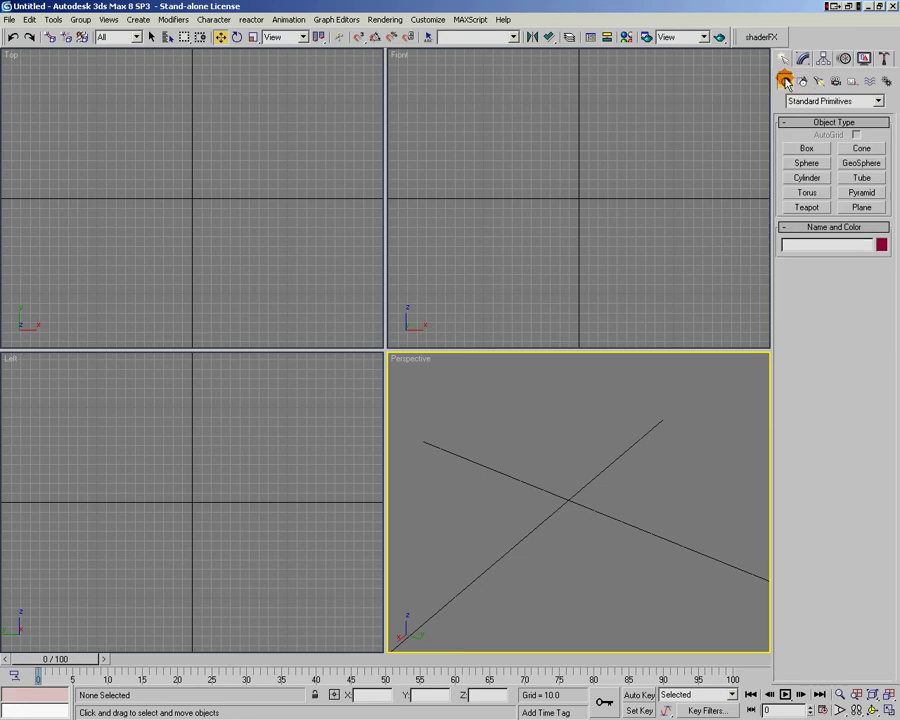
pyautogui.click(809, 207)
pyautogui.moveTo(572, 502); pyautogui.dragTo(559, 461)
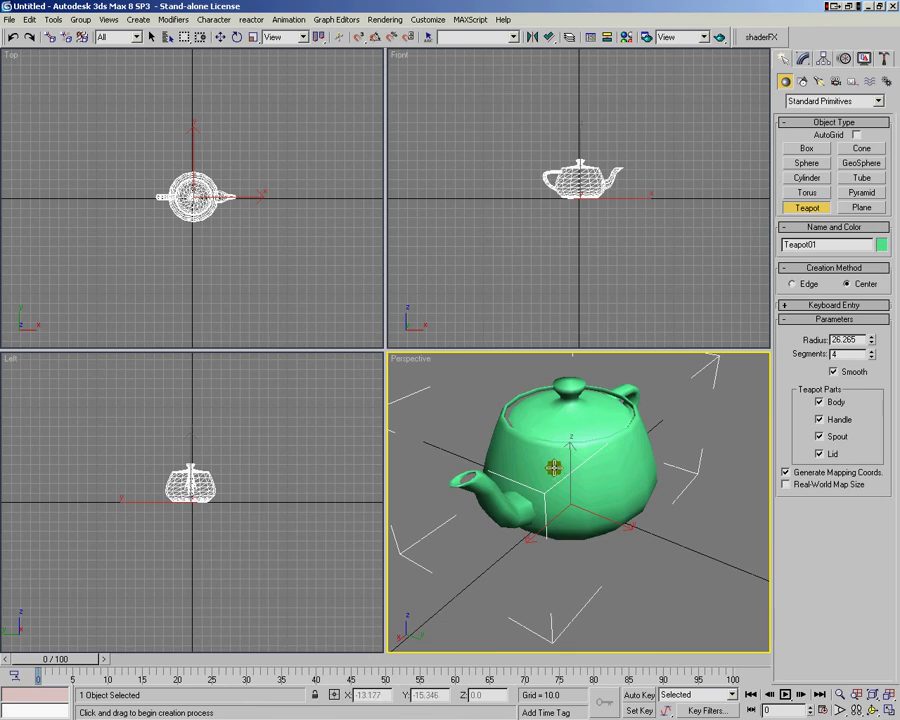
pyautogui.hotkey('alt', 'w')
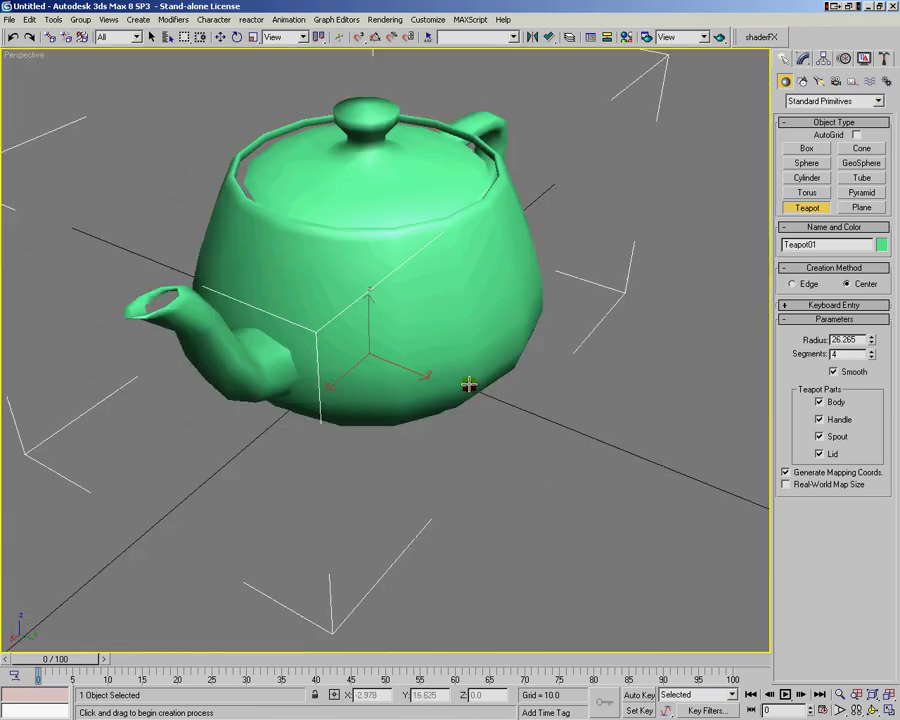
pyautogui.moveTo(225, 248); pyautogui.dragTo(465, 326, button='middle')
# Bring up the Material Editor and look at the DirectX 9 Shader material type without applying it.
pyautogui.press('m')
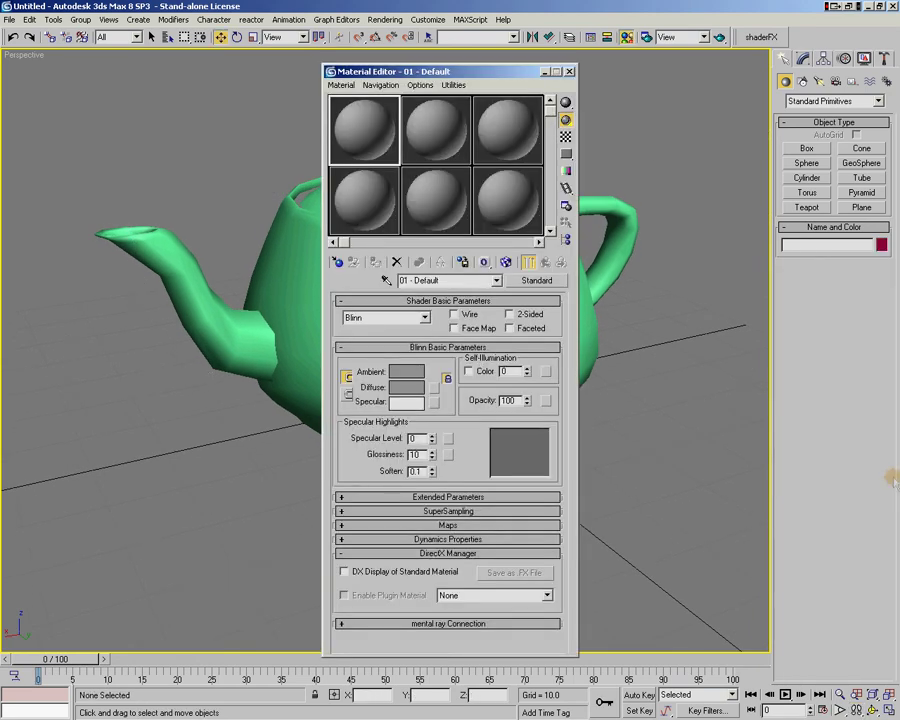
pyautogui.moveTo(890, 480); pyautogui.dragTo(368, 108)
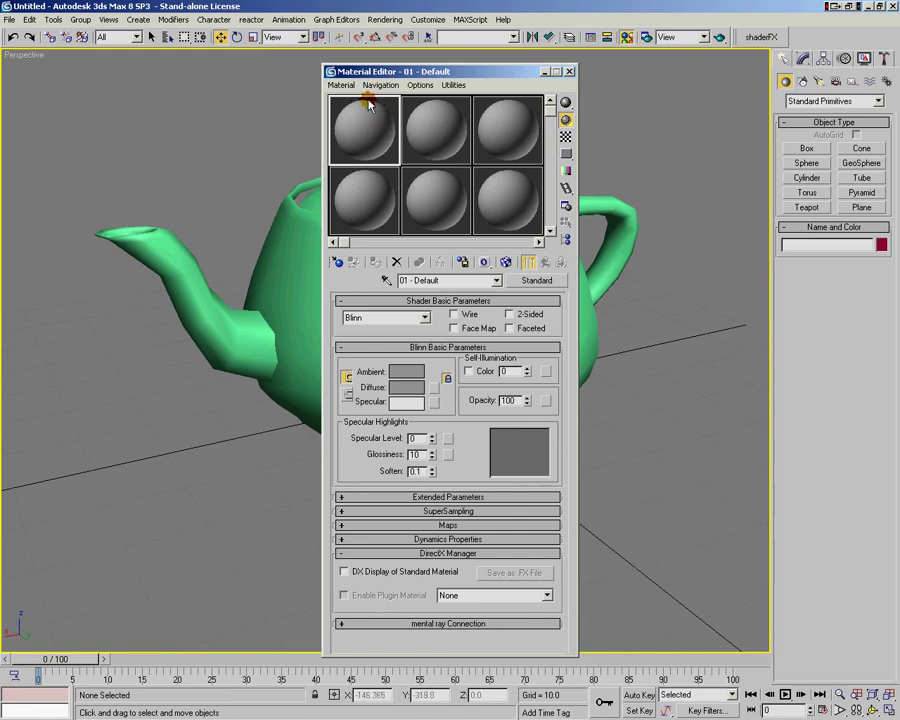
pyautogui.click(536, 281)
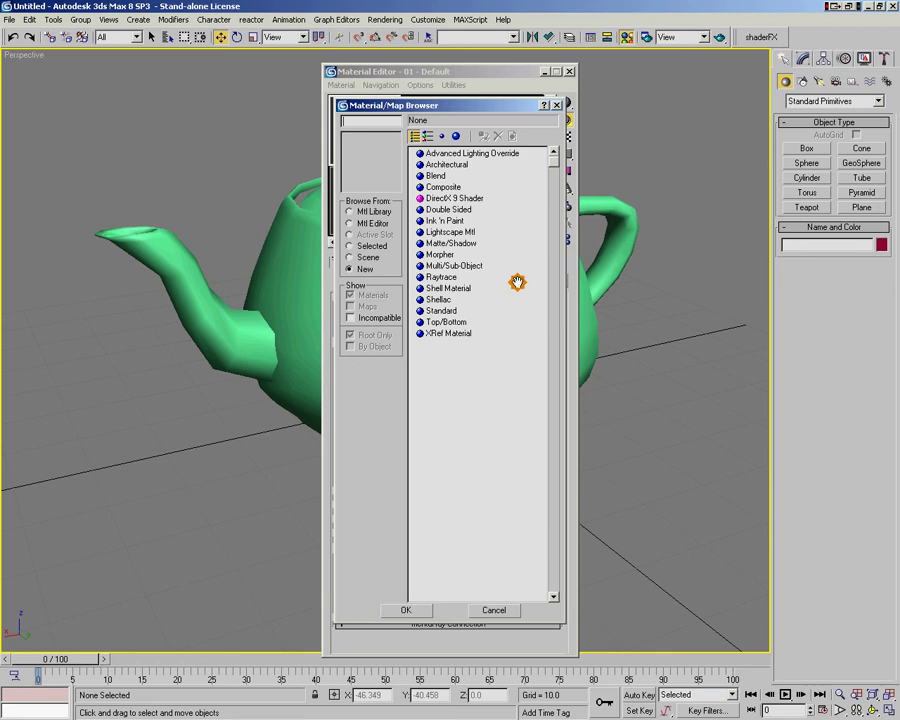
pyautogui.click(440, 199)
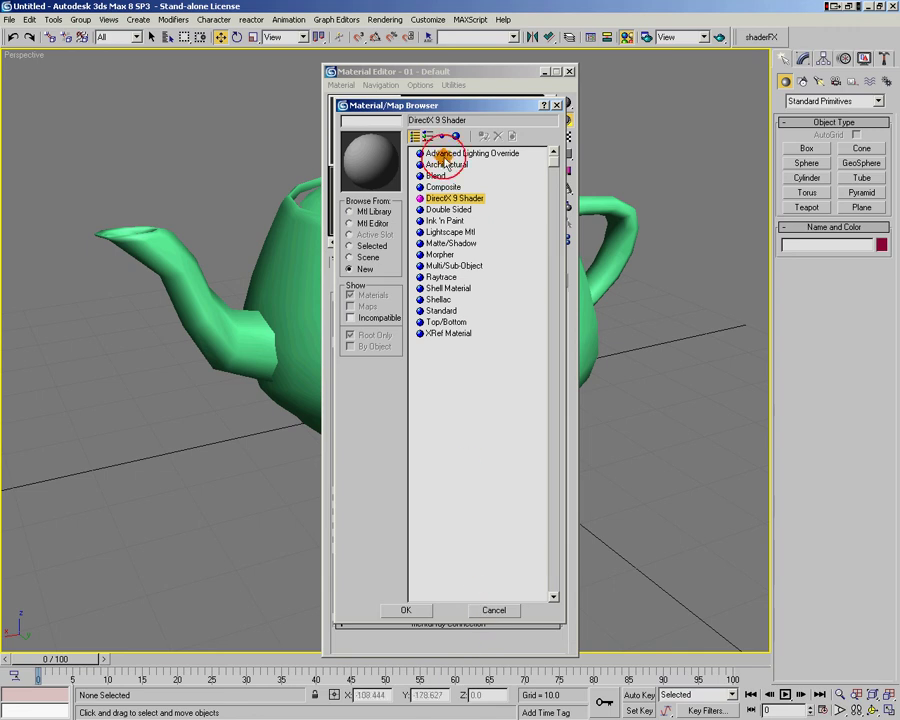
pyautogui.click(494, 609)
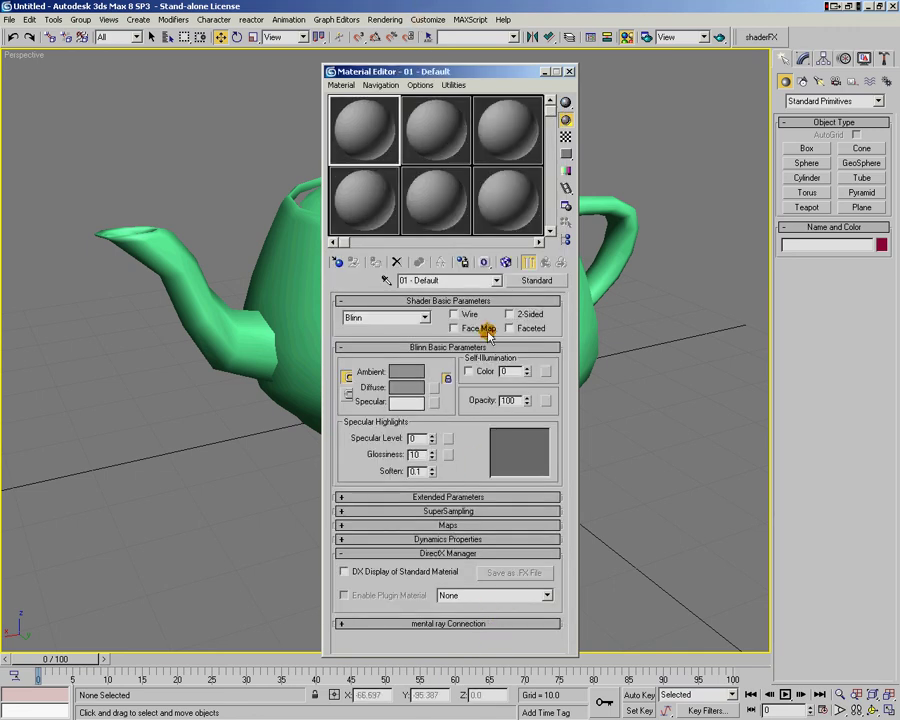
# Choose Direct3D as the viewport display driver in the preferences, accept the driver setup and leave the preferences.
pyautogui.click(429, 20)
pyautogui.click(315, 164)
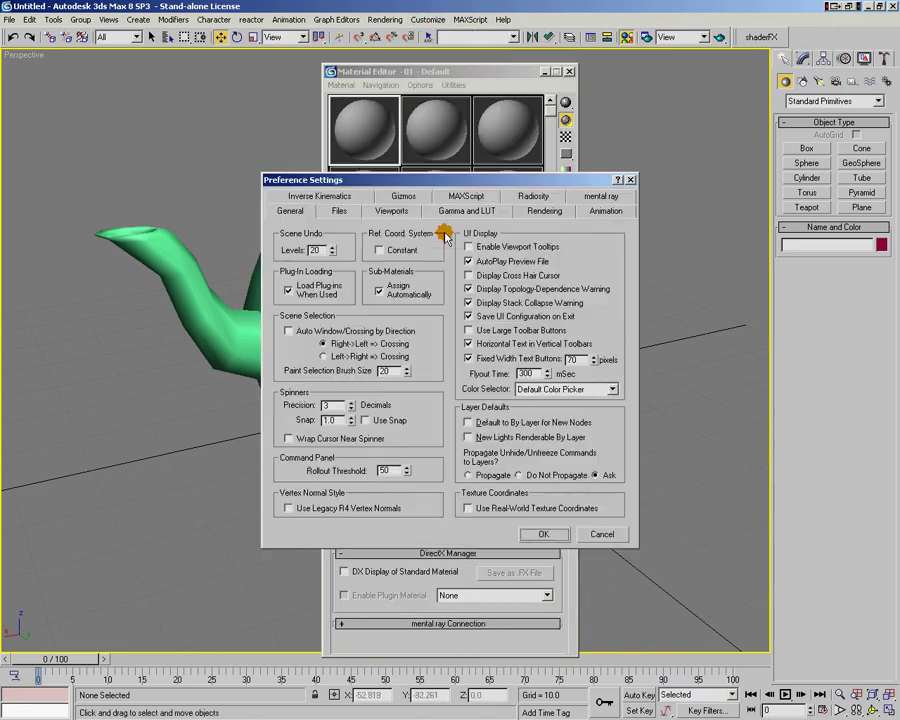
pyautogui.click(392, 212)
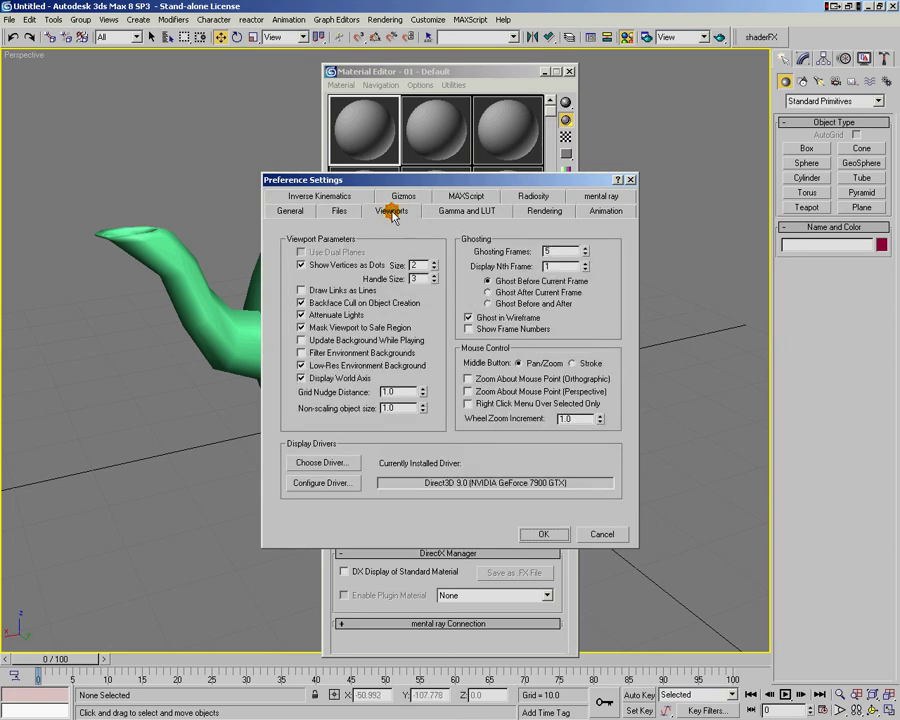
pyautogui.click(319, 463)
pyautogui.click(354, 487)
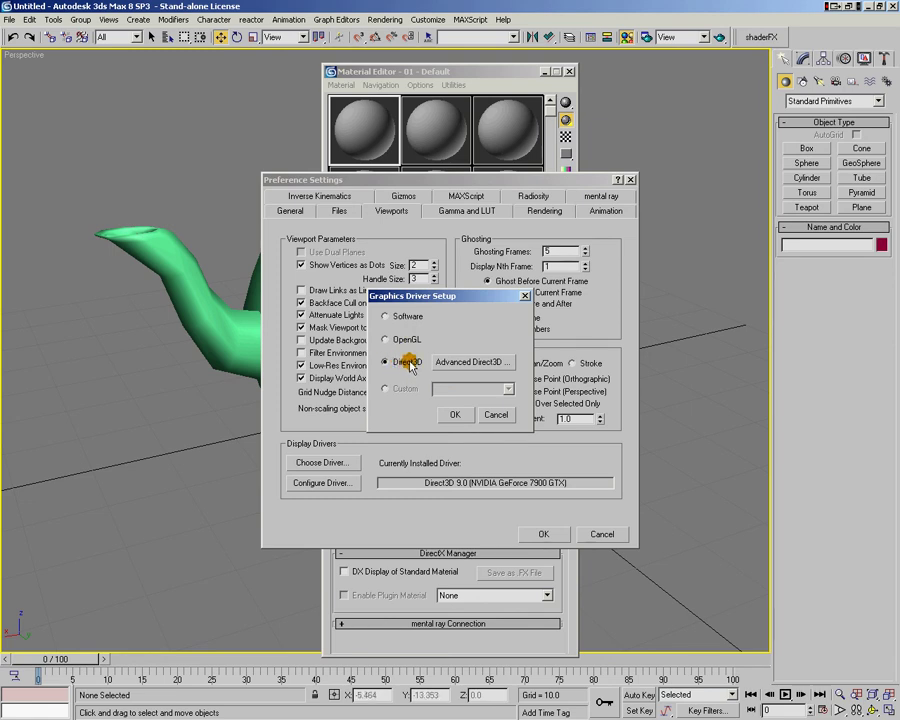
pyautogui.click(456, 414)
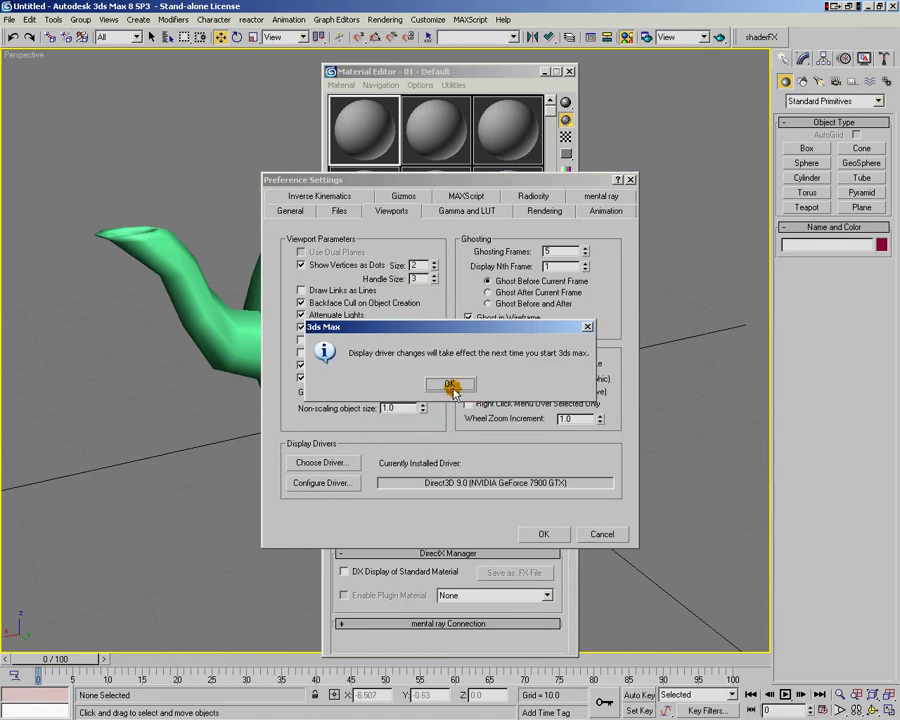
pyautogui.click(451, 386)
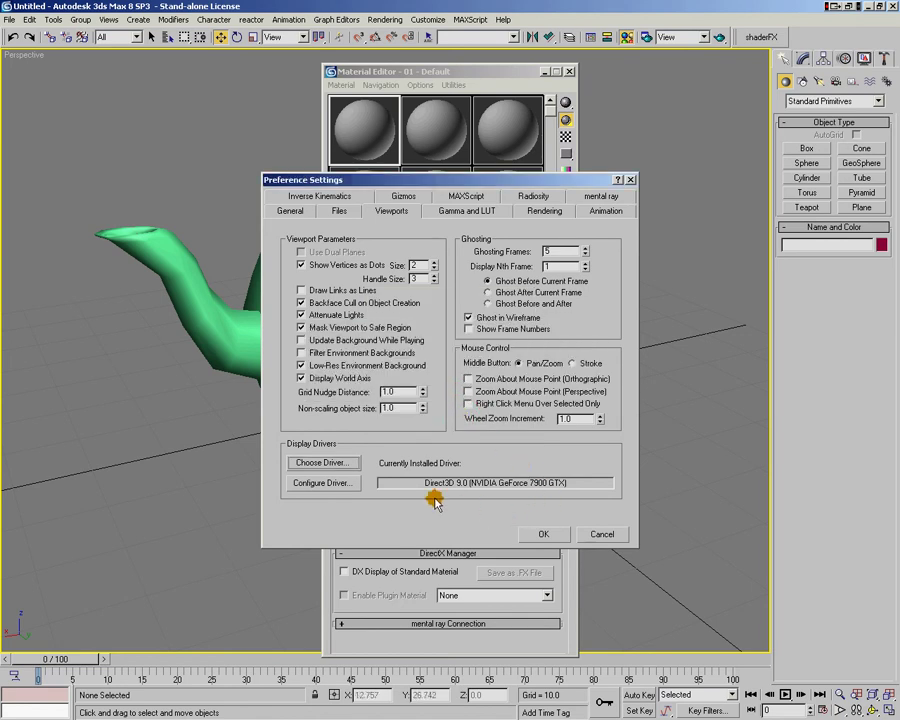
pyautogui.click(595, 533)
# Change the 01 - Default material to DirectX 9 Shader, keeping the old material as sub-material, and view its software render material.
pyautogui.click(550, 280)
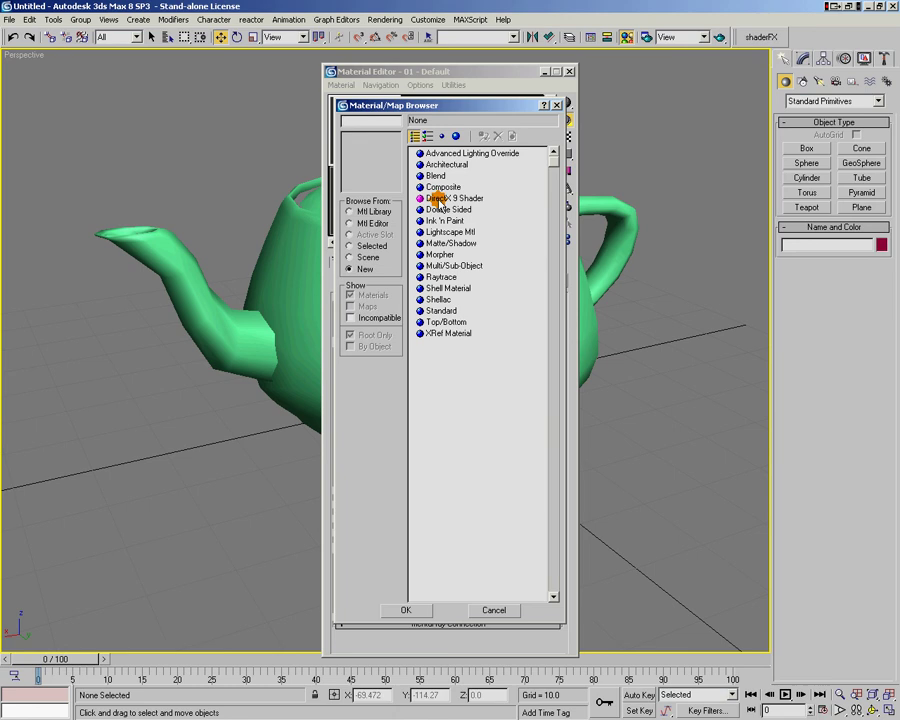
pyautogui.doubleClick(440, 199)
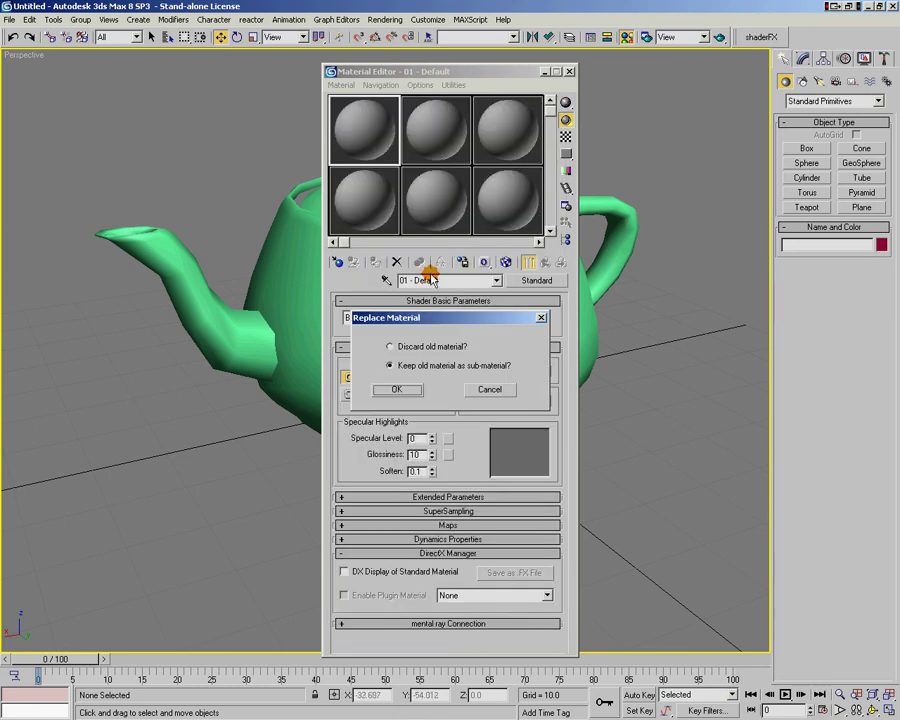
pyautogui.moveTo(443, 321); pyautogui.dragTo(128, 505)
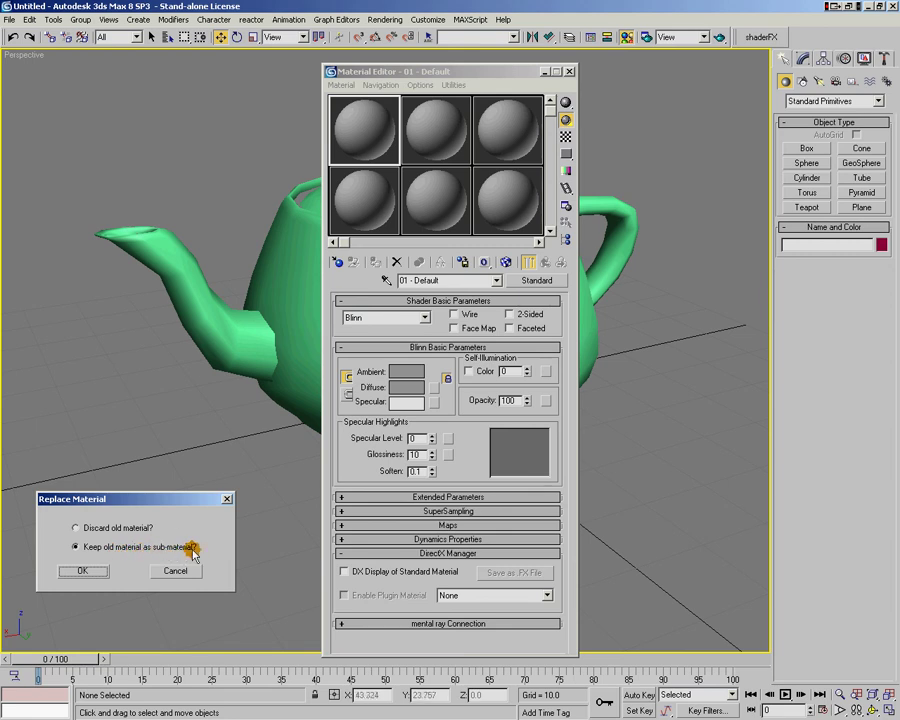
pyautogui.click(82, 572)
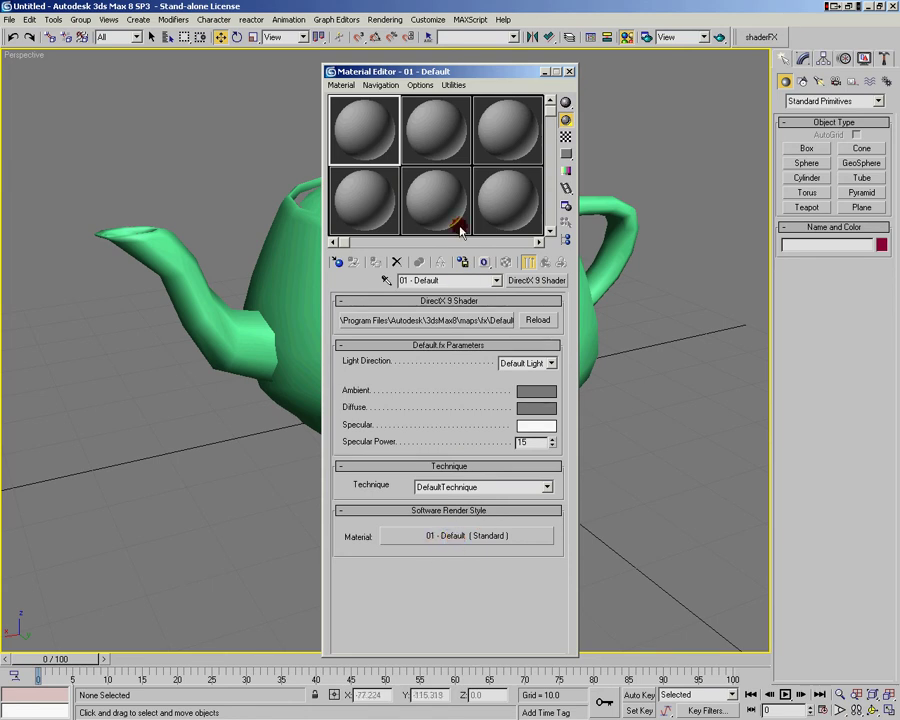
pyautogui.moveTo(444, 71); pyautogui.dragTo(133, 64)
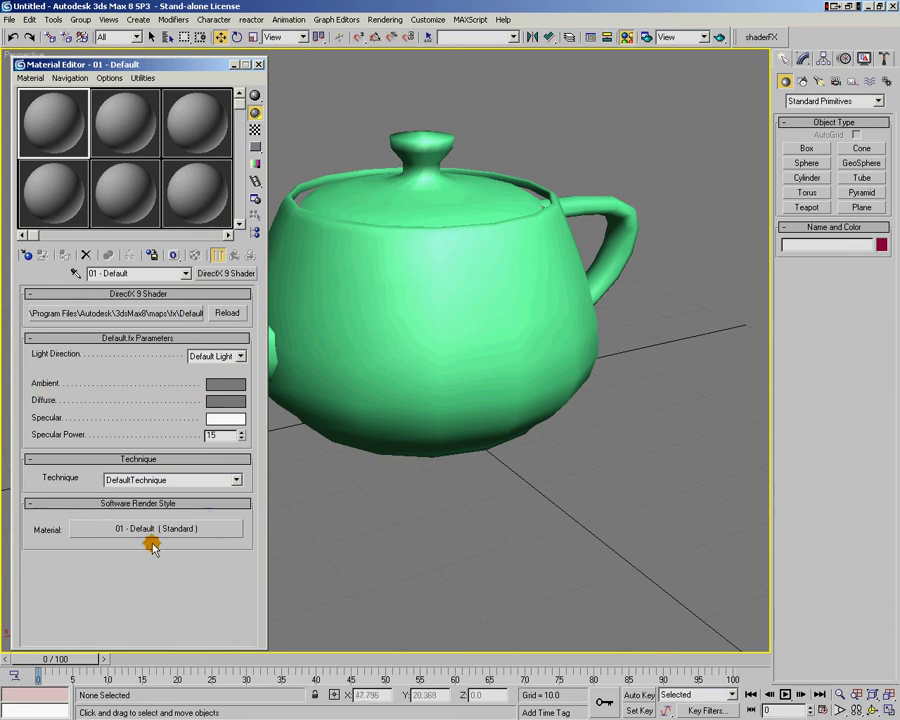
pyautogui.click(116, 530)
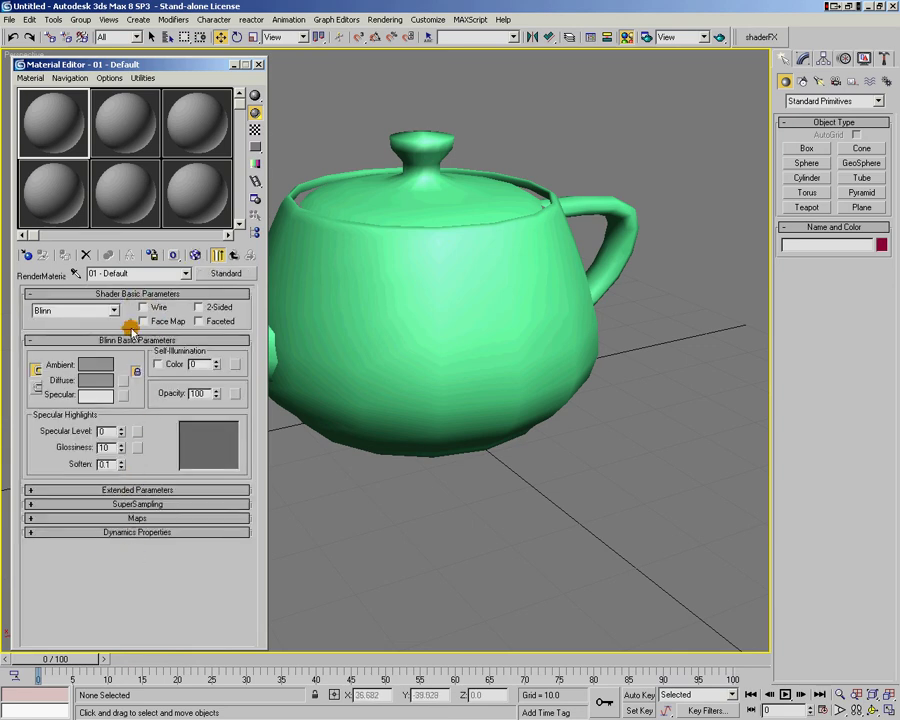
pyautogui.click(232, 256)
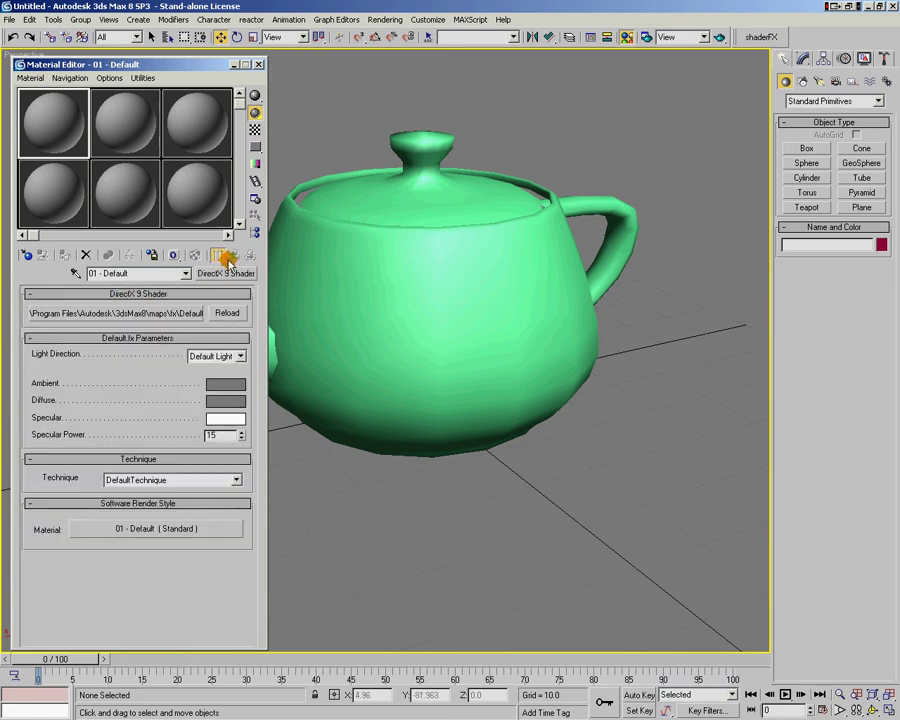
# Load Chapter3_shader.fx from the Shader DVD\Chapter3 folder on drive G: as the material's effect file.
pyautogui.click(141, 317)
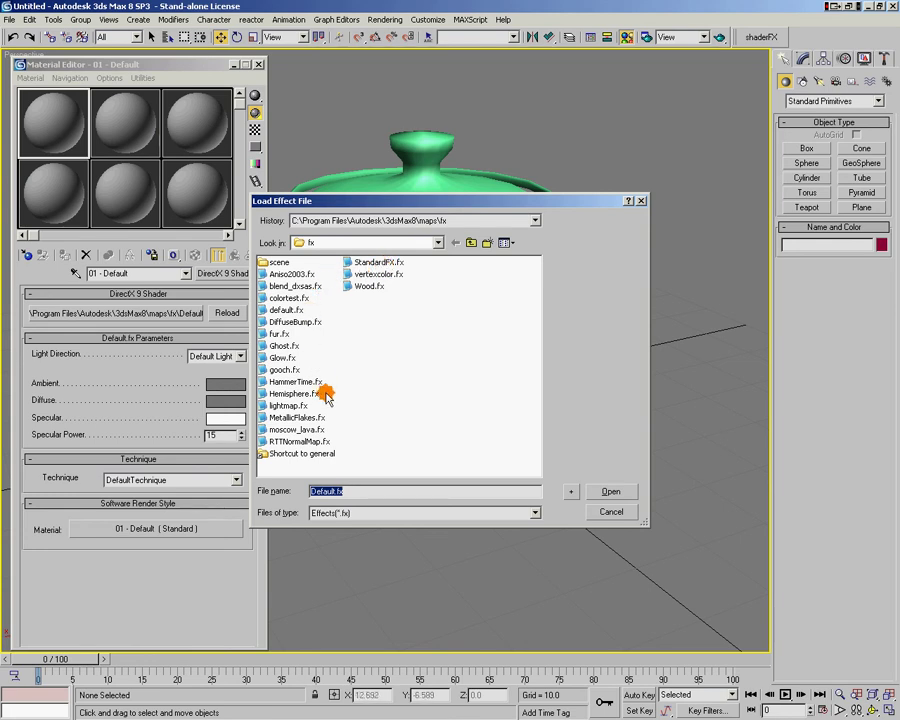
pyautogui.click(437, 243)
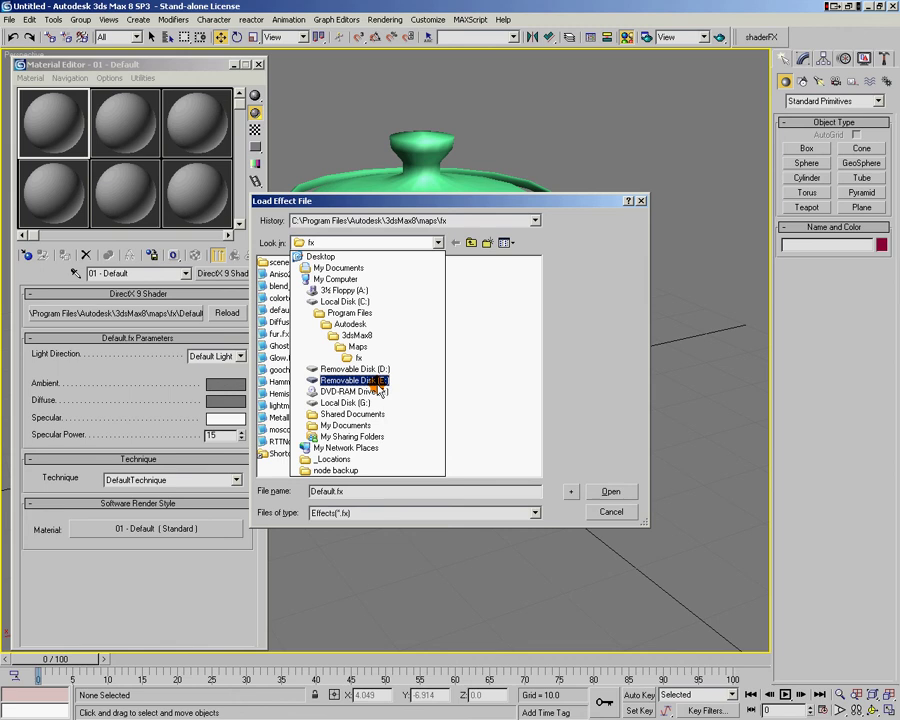
pyautogui.click(360, 402)
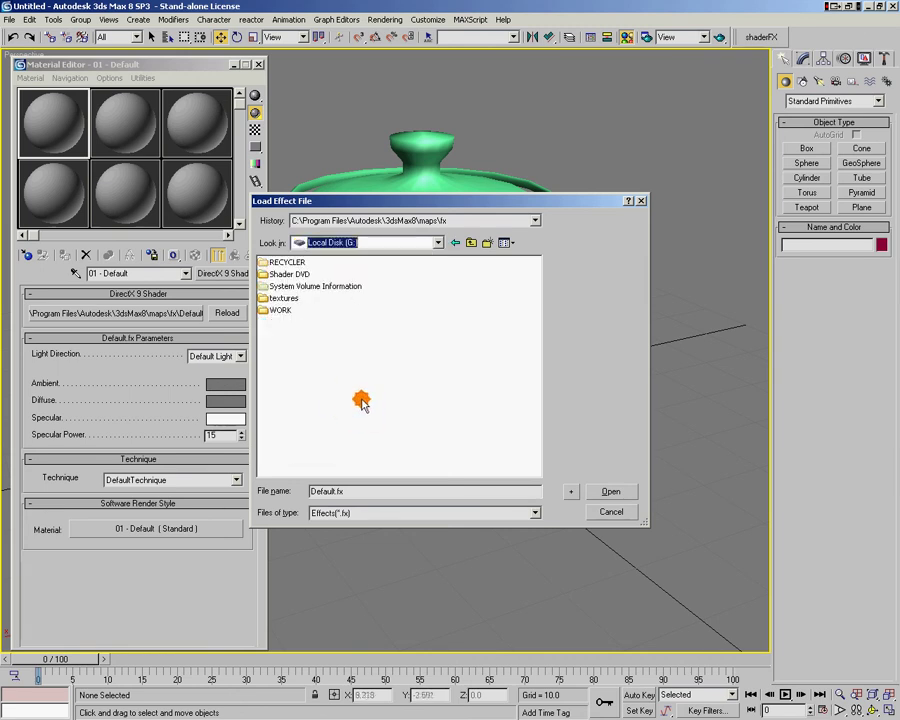
pyautogui.doubleClick(280, 274)
pyautogui.doubleClick(285, 286)
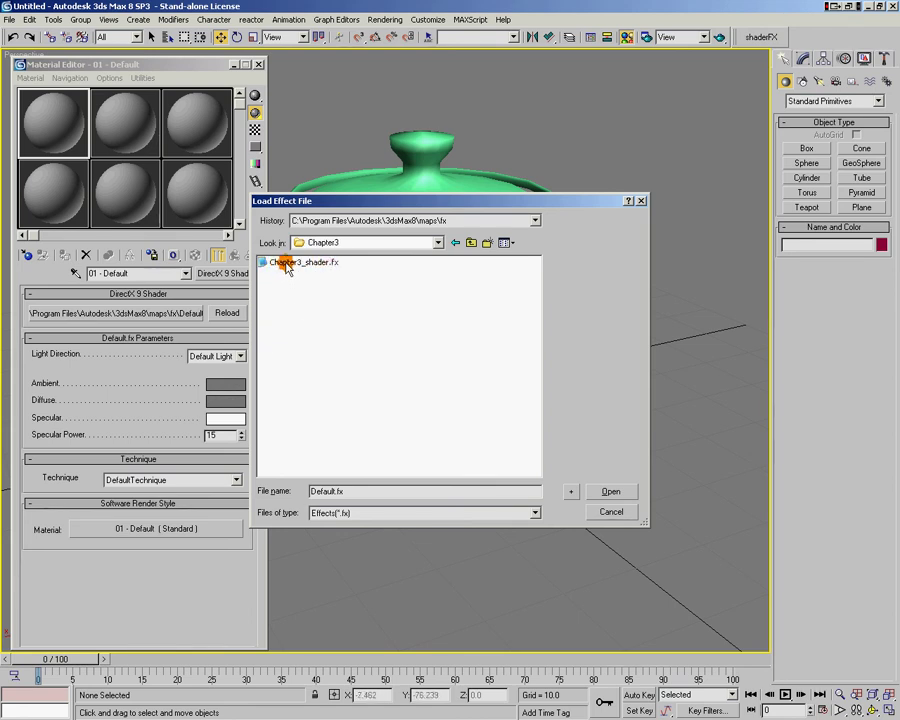
pyautogui.doubleClick(287, 263)
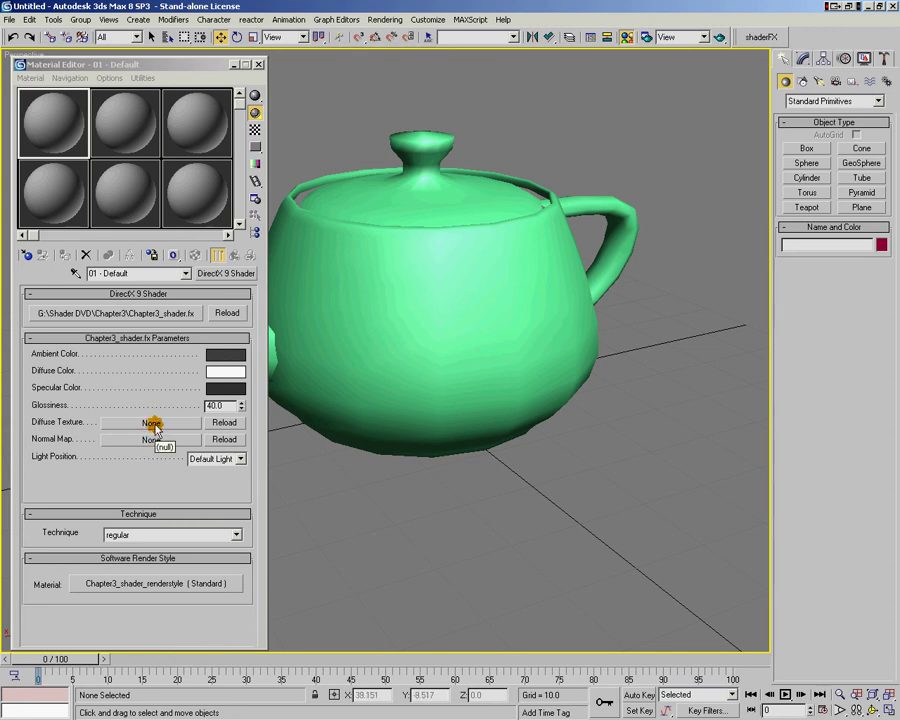
# Assign D_cobblestones.dds as the shader's diffuse texture and N_cobblestones_ati.dds as its normal map.
pyautogui.click(153, 424)
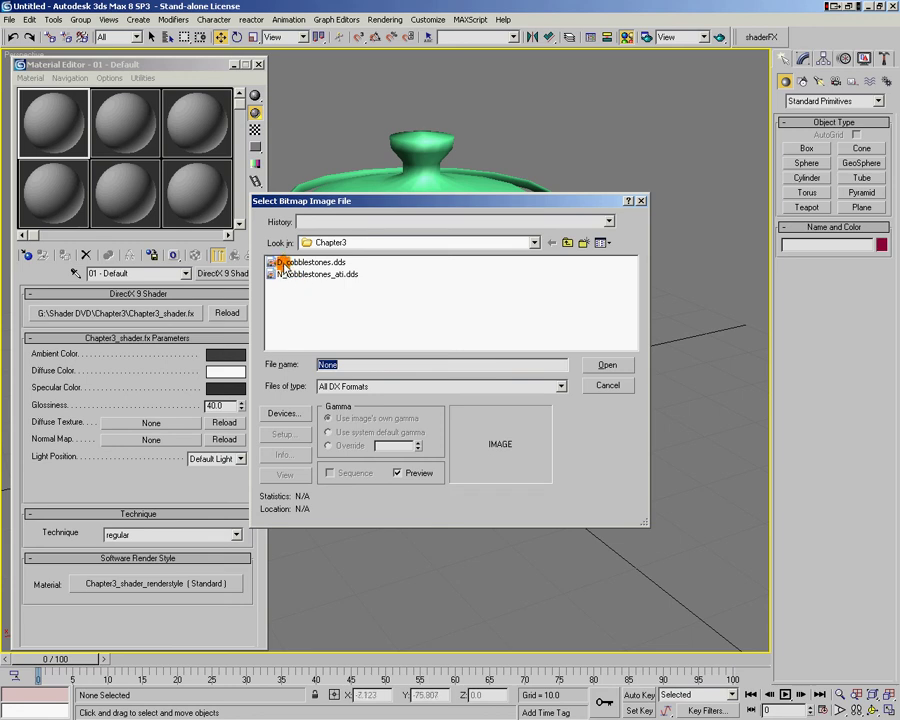
pyautogui.doubleClick(312, 263)
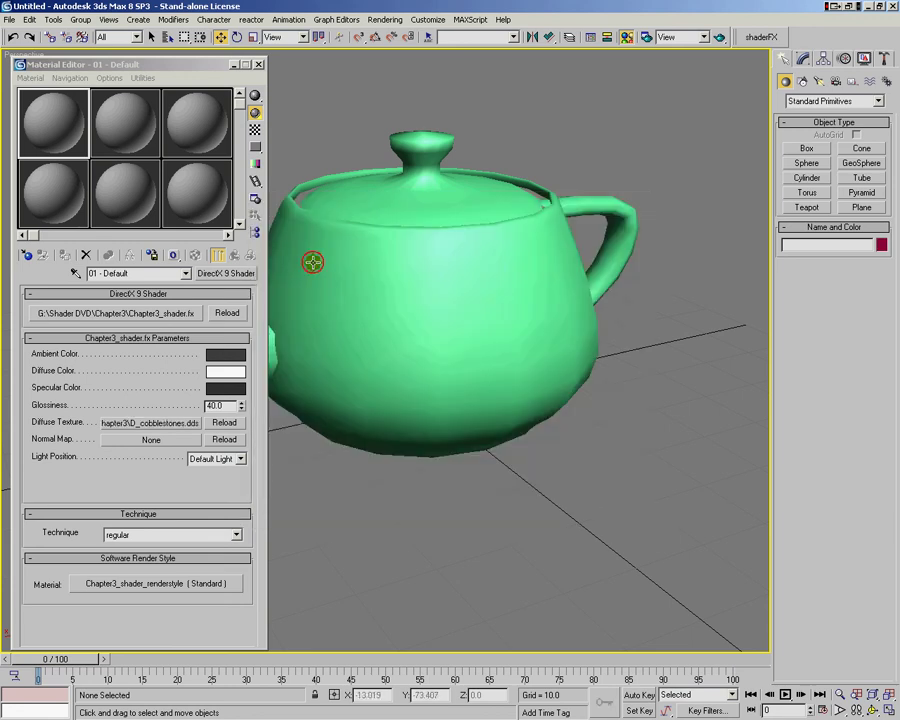
pyautogui.click(128, 440)
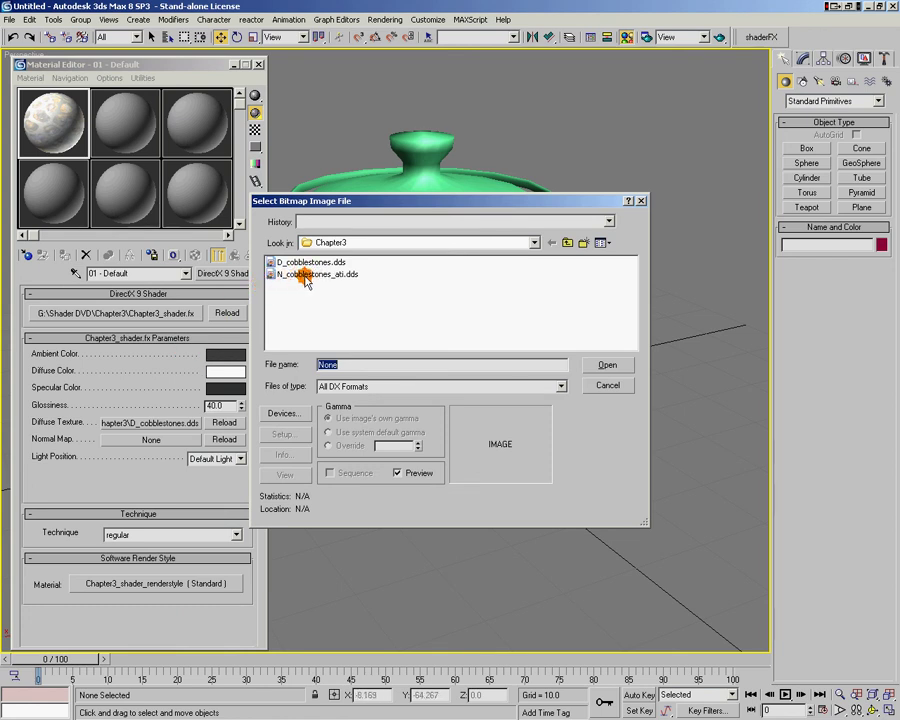
pyautogui.doubleClick(310, 275)
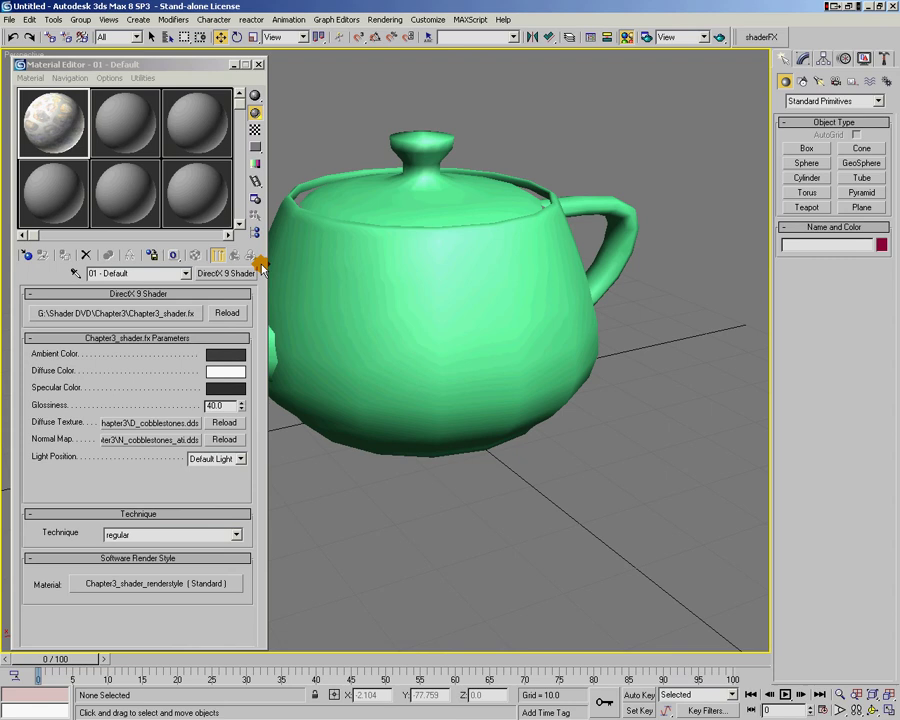
# Apply the cobblestone shader material to the teapot and inspect it in the Perspective view.
pyautogui.click(388, 181)
pyautogui.click(64, 256)
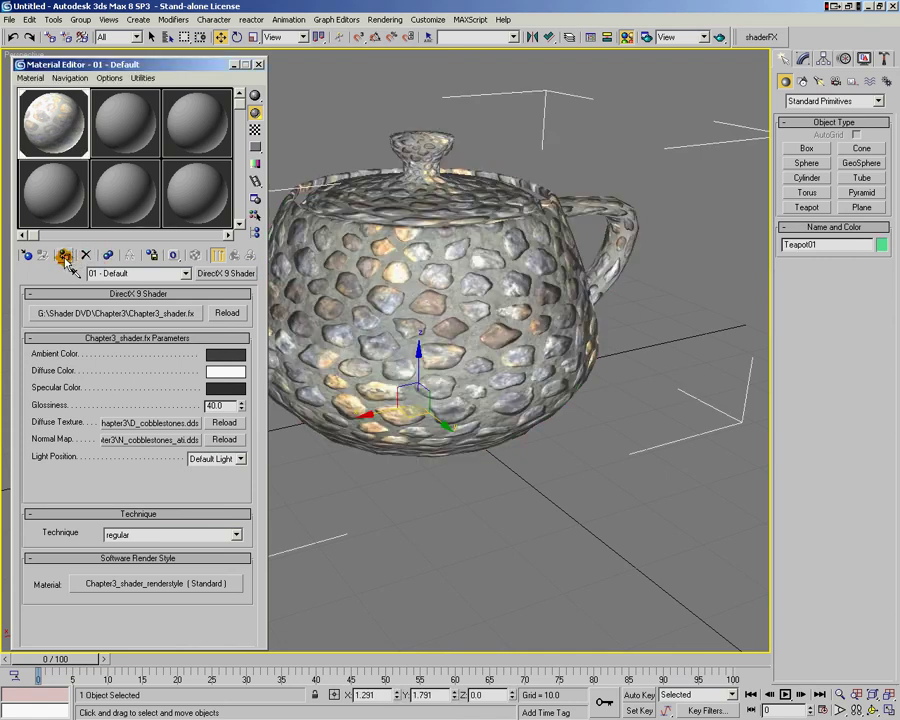
pyautogui.keyDown('alt'); pyautogui.moveTo(398, 354); pyautogui.dragTo(460, 398, button='middle'); pyautogui.keyUp('alt')
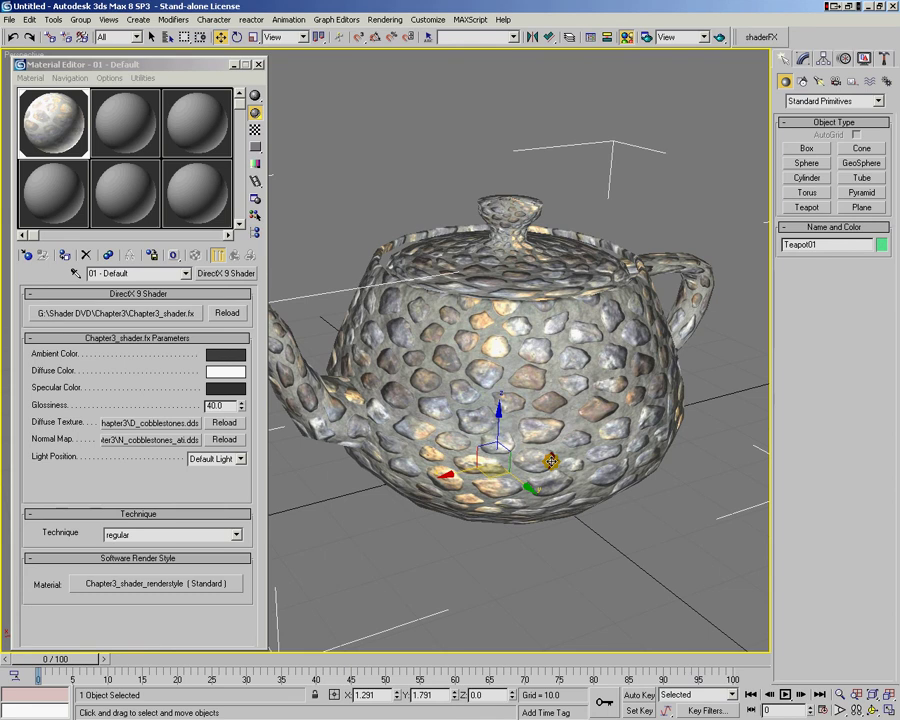
# Create an omni light in front of the teapot and move it to about X 25, Y 55, Z 41.
pyautogui.click(821, 84)
pyautogui.click(810, 274)
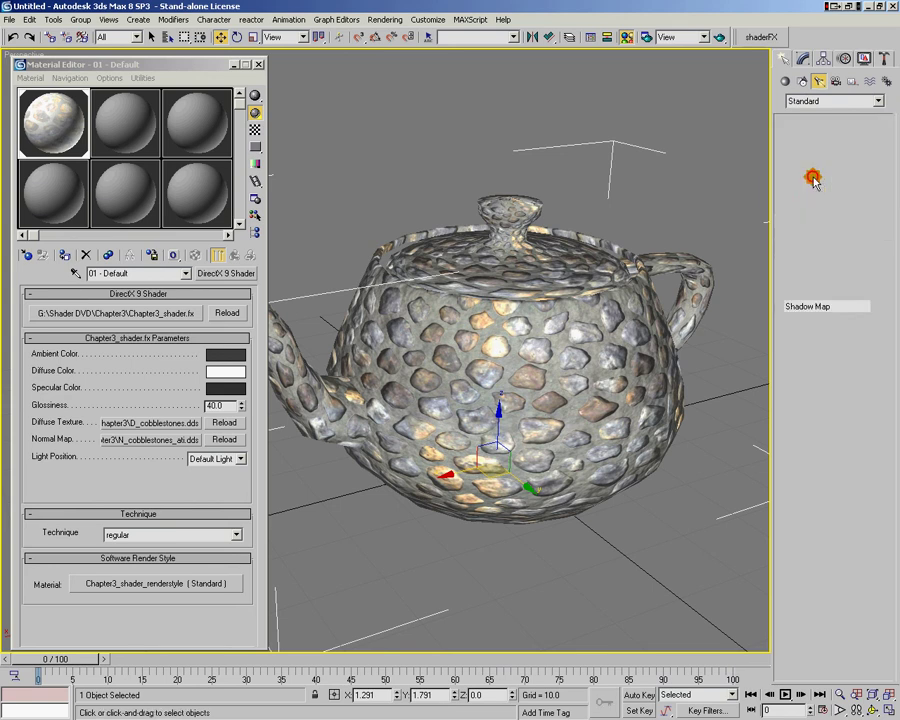
pyautogui.click(630, 574)
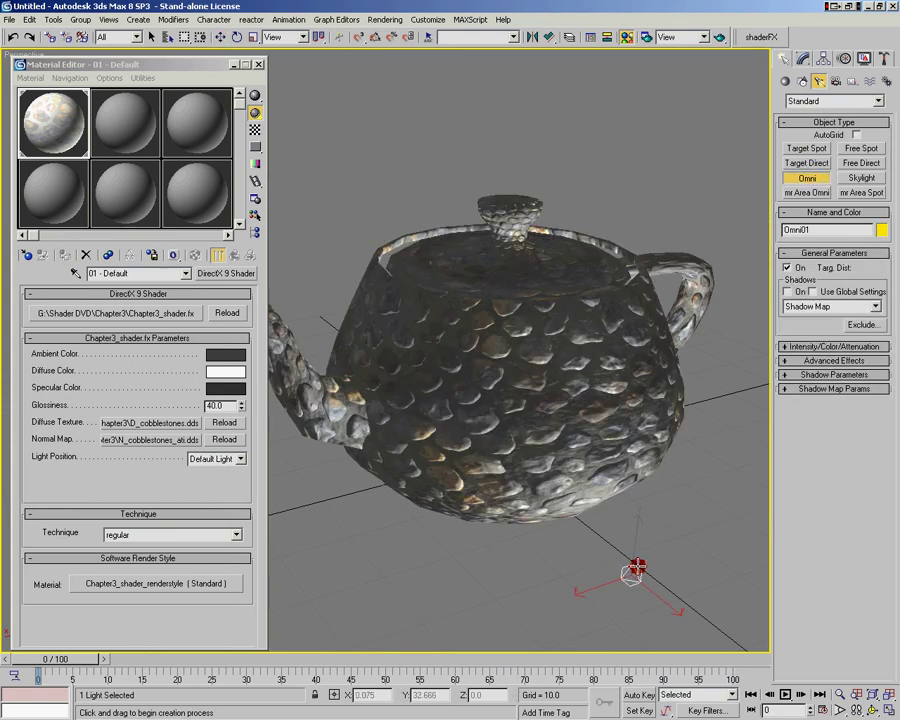
pyautogui.press('w')
pyautogui.moveTo(636, 567); pyautogui.dragTo(636, 362)
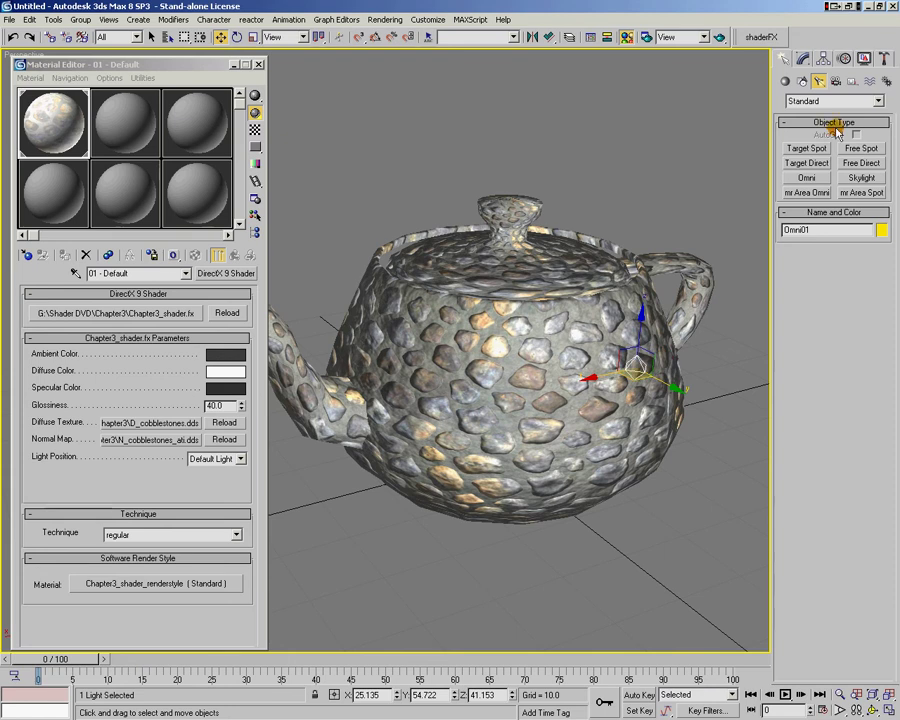
# Change the omni light's color to a light blue of about RGB 133, 139, 223.
pyautogui.click(803, 58)
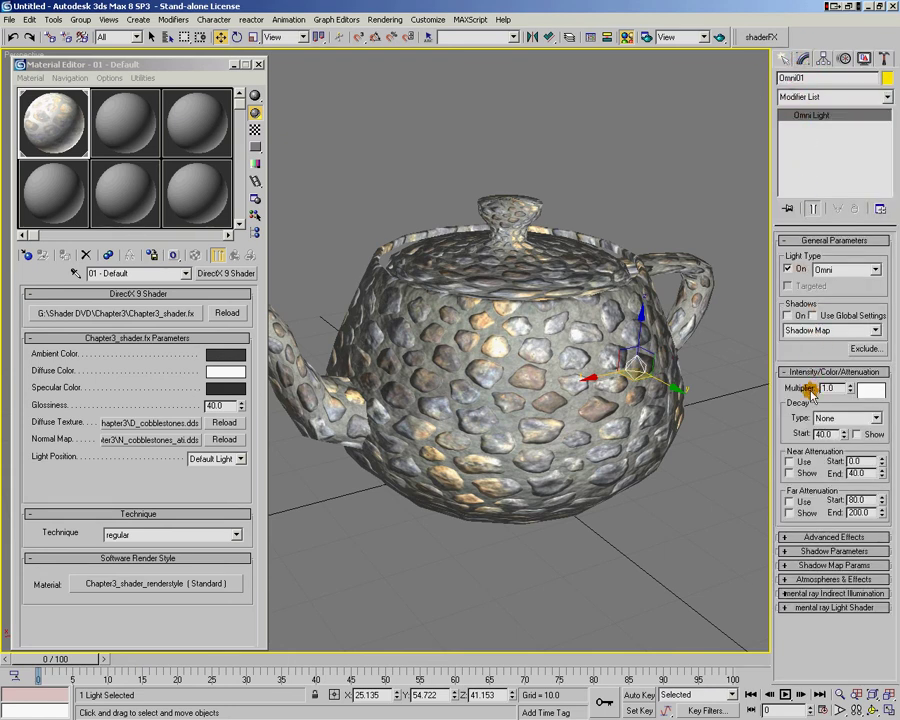
pyautogui.click(870, 392)
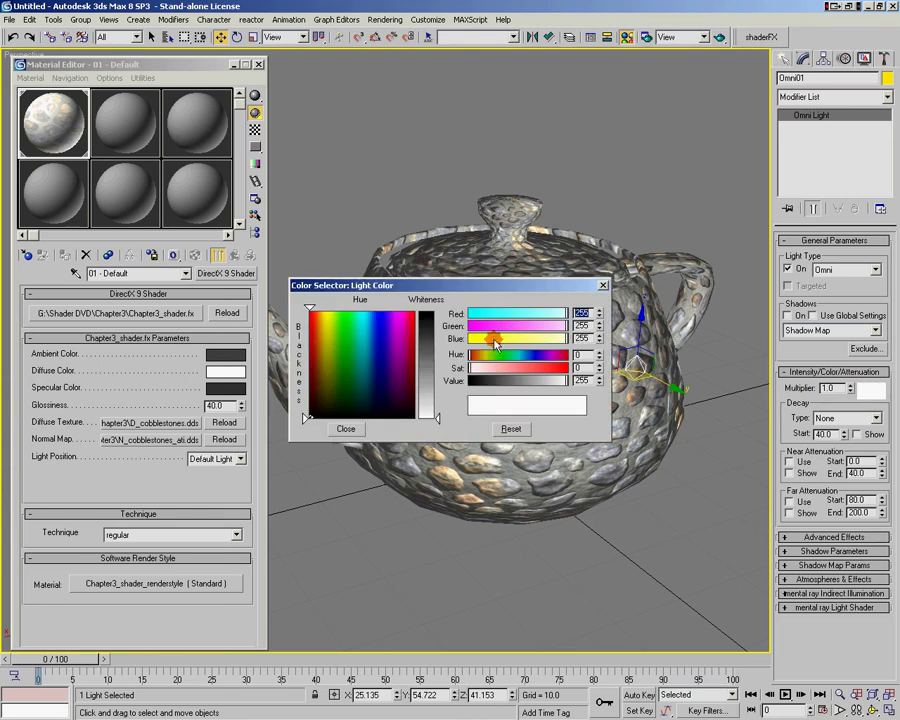
pyautogui.moveTo(310, 307); pyautogui.dragTo(378, 307)
pyautogui.moveTo(338, 337); pyautogui.dragTo(378, 340)
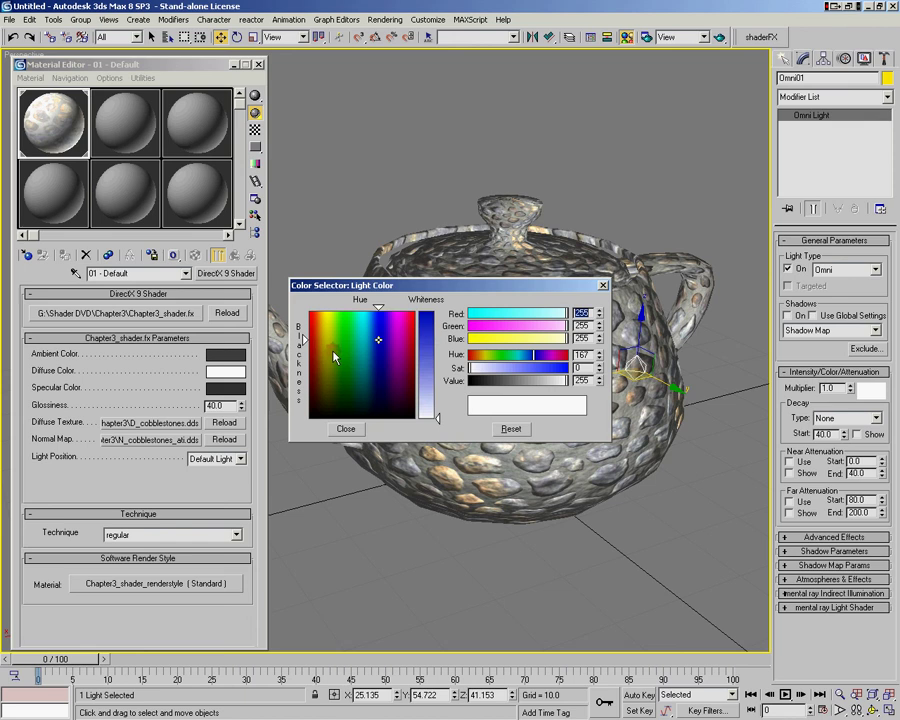
pyautogui.moveTo(436, 419); pyautogui.dragTo(437, 383)
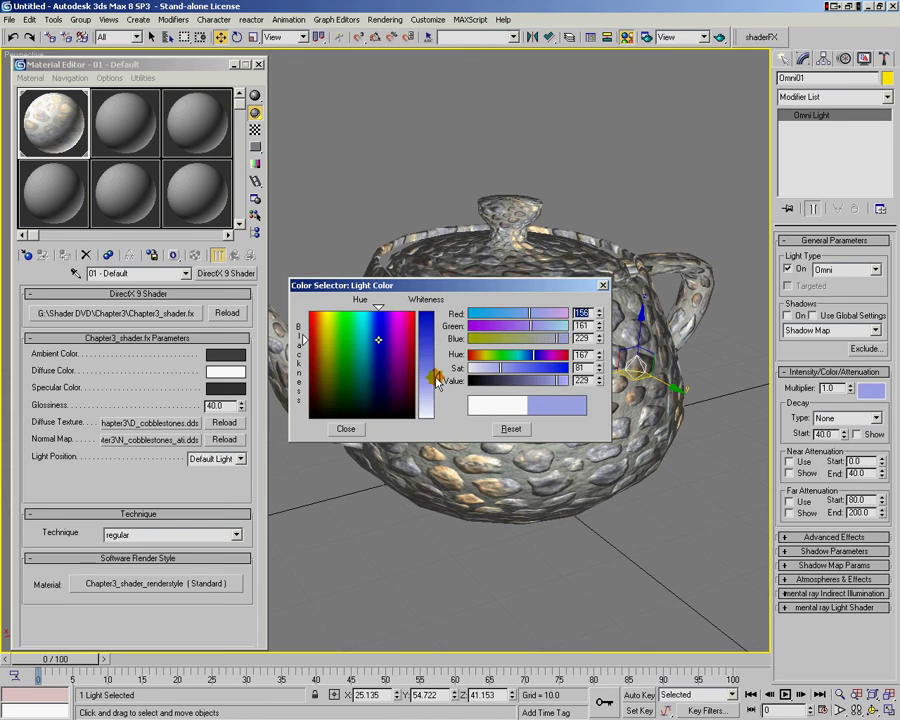
pyautogui.click(349, 428)
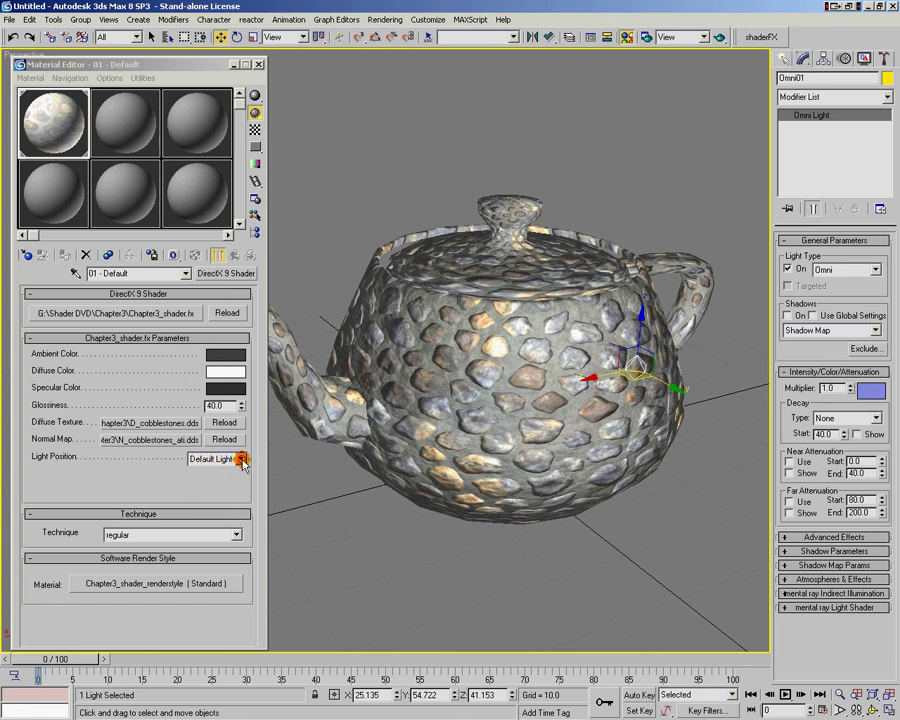
# Link the shader's Light Position to Omni01 and move the light to about X 36, Y 67 at the same height.
pyautogui.click(241, 459)
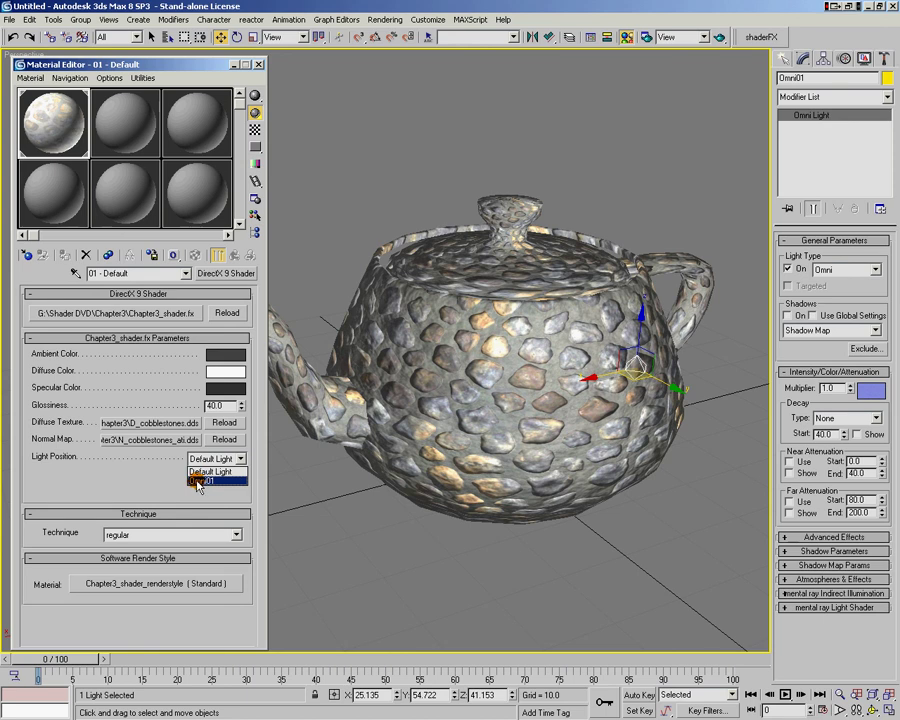
pyautogui.click(216, 481)
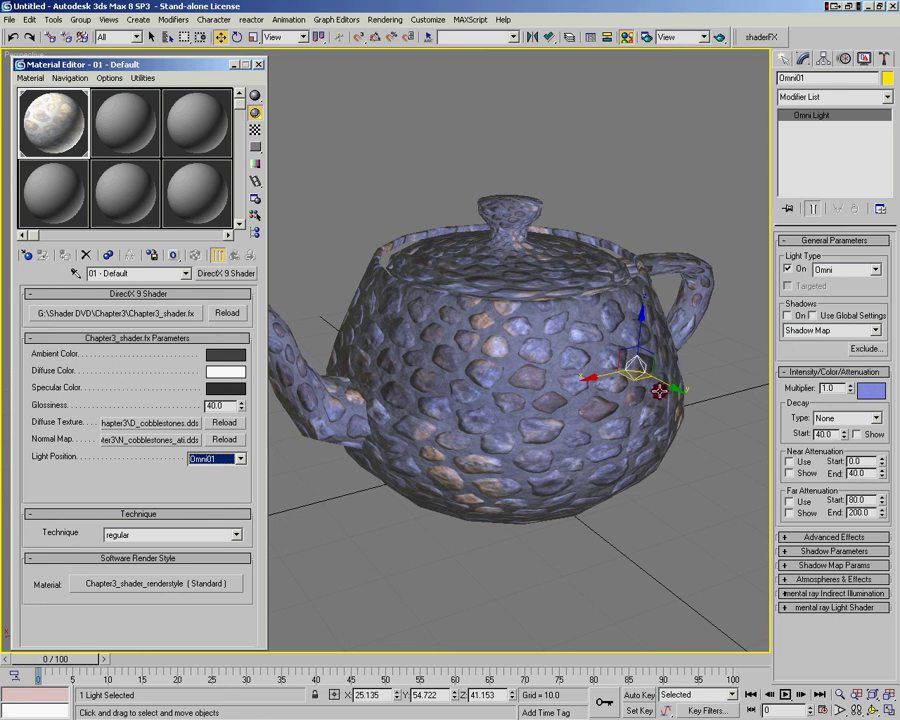
pyautogui.moveTo(636, 378); pyautogui.dragTo(636, 470)
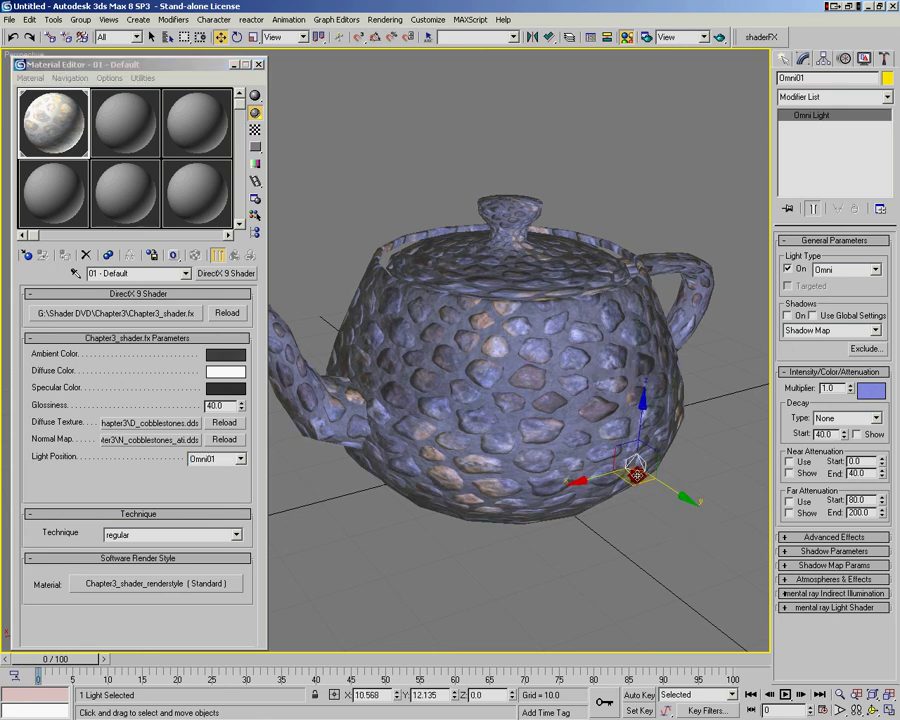
# Try a multiplier of 1.65 on the omni light, then set its color to white (255, 255, 255) and its multiplier to 1.0.
pyautogui.moveTo(848, 389); pyautogui.dragTo(875, 392)
pyautogui.click(875, 392)
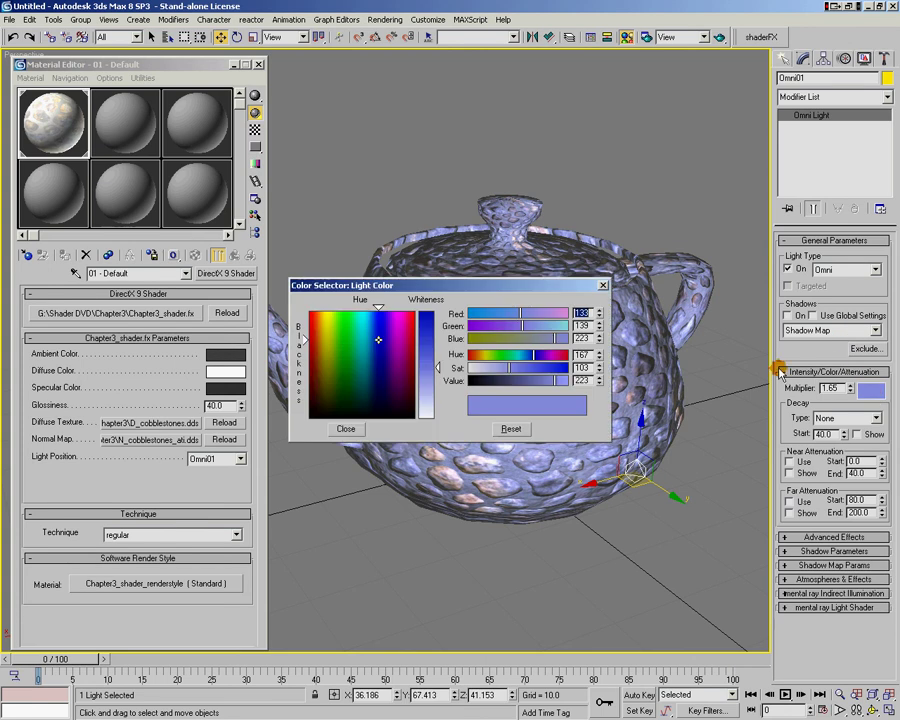
pyautogui.moveTo(416, 367); pyautogui.dragTo(418, 428)
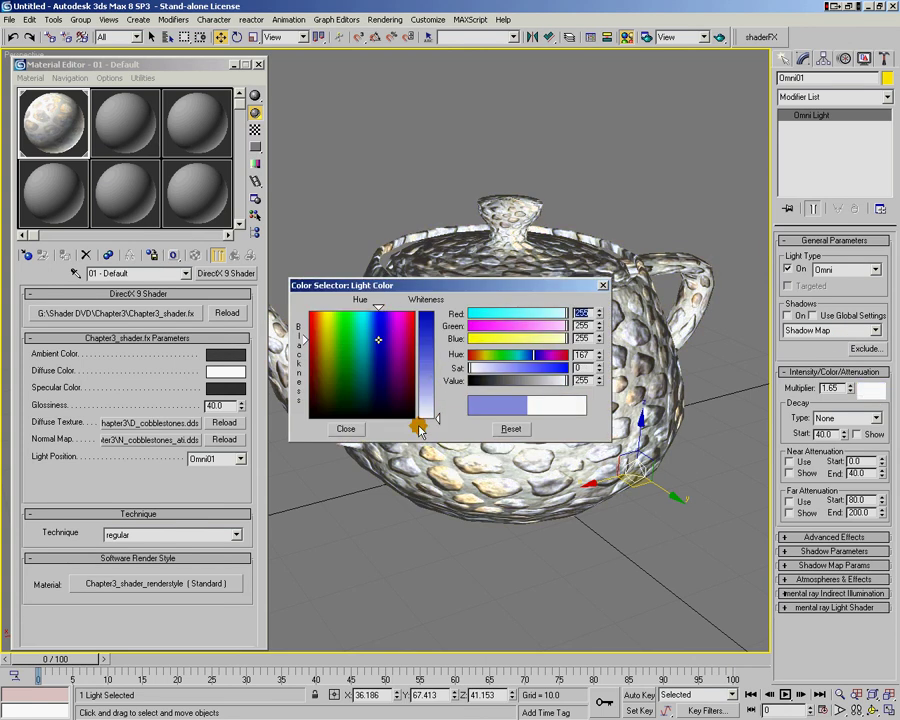
pyautogui.click(345, 428)
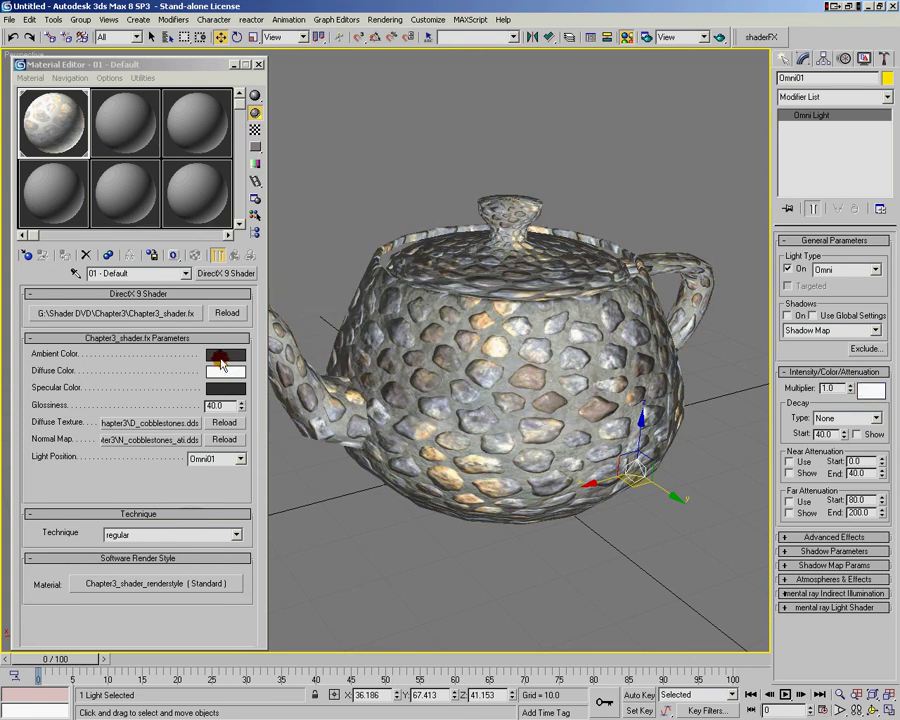
# Try a bright ambient color of about 0.894, then darken the shader's ambient color to about 0.098 per channel.
pyautogui.click(222, 356)
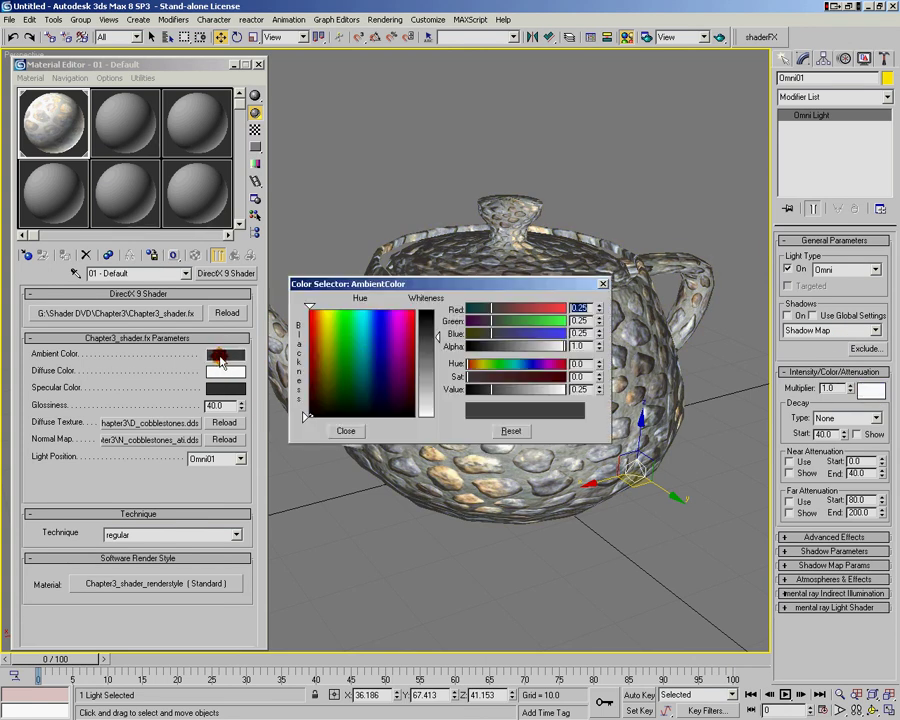
pyautogui.moveTo(446, 290); pyautogui.dragTo(247, 126)
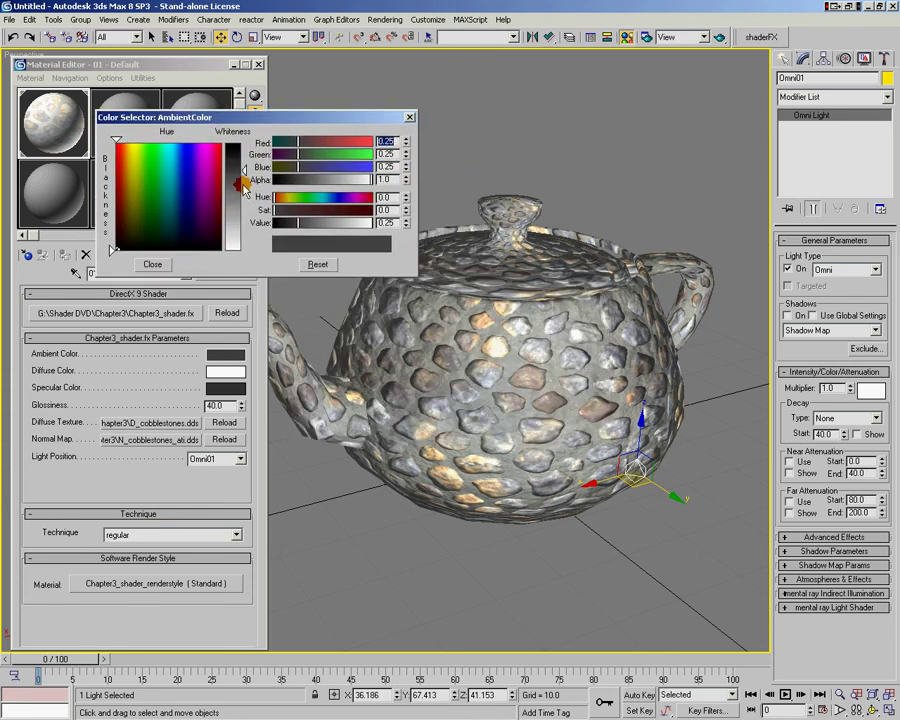
pyautogui.moveTo(242, 176); pyautogui.dragTo(245, 245)
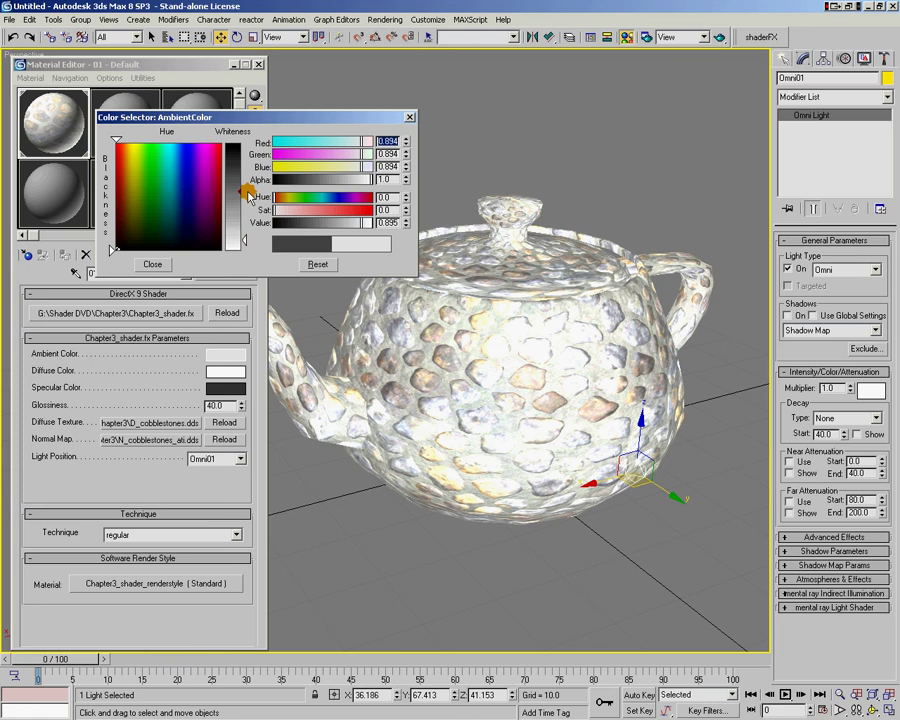
pyautogui.click(245, 156)
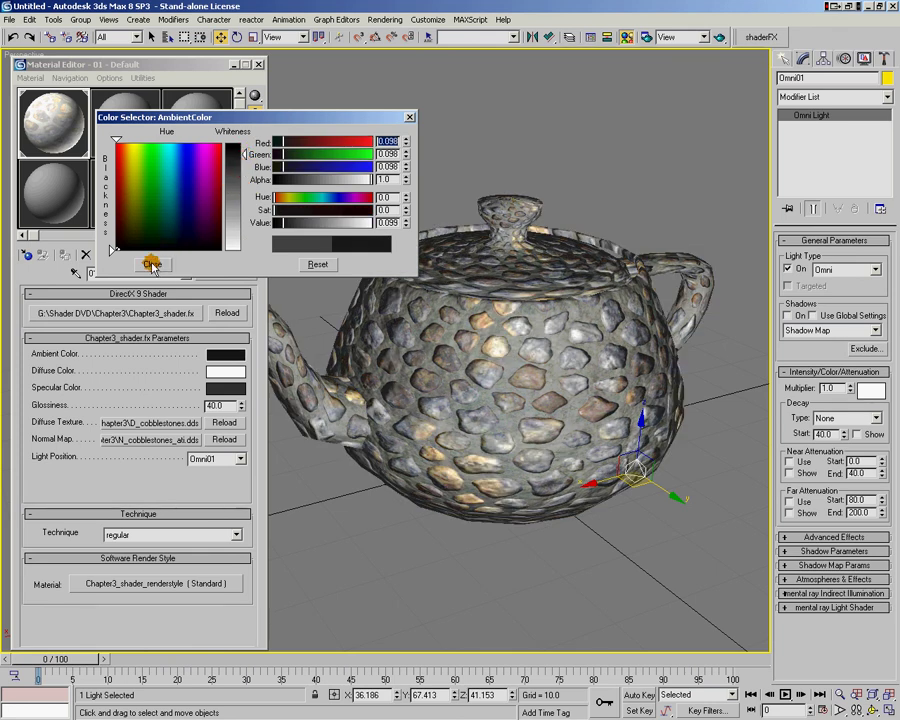
pyautogui.click(150, 264)
# Change the shader's diffuse color to a muted blue of about 0.447, 0.467, 0.651.
pyautogui.click(215, 371)
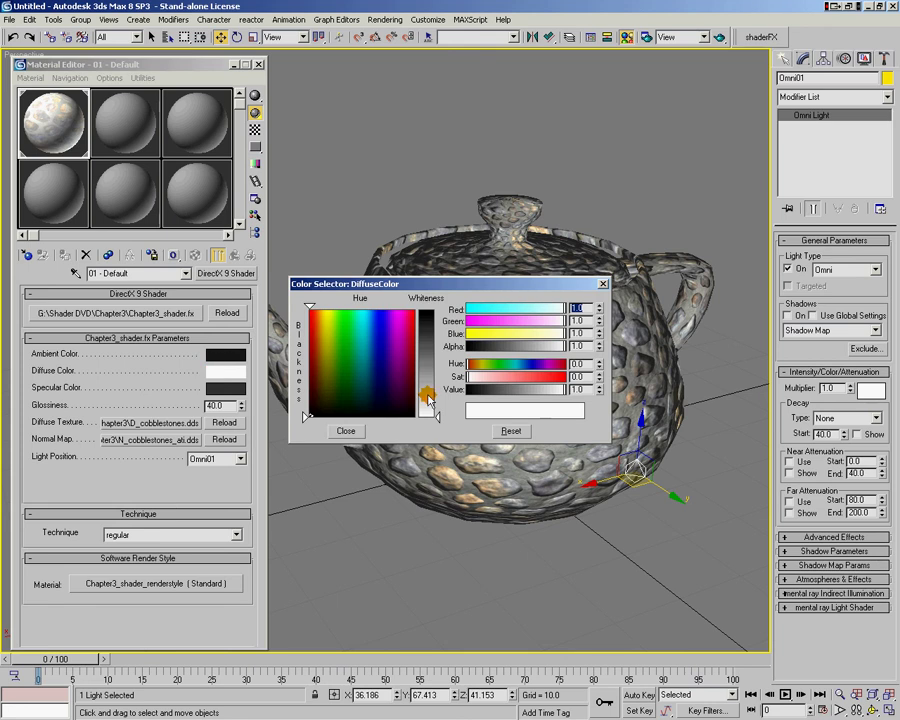
pyautogui.moveTo(345, 304)
pyautogui.mouseDown()
pyautogui.moveTo(362, 300)
pyautogui.moveTo(380, 313)
pyautogui.mouseUp()
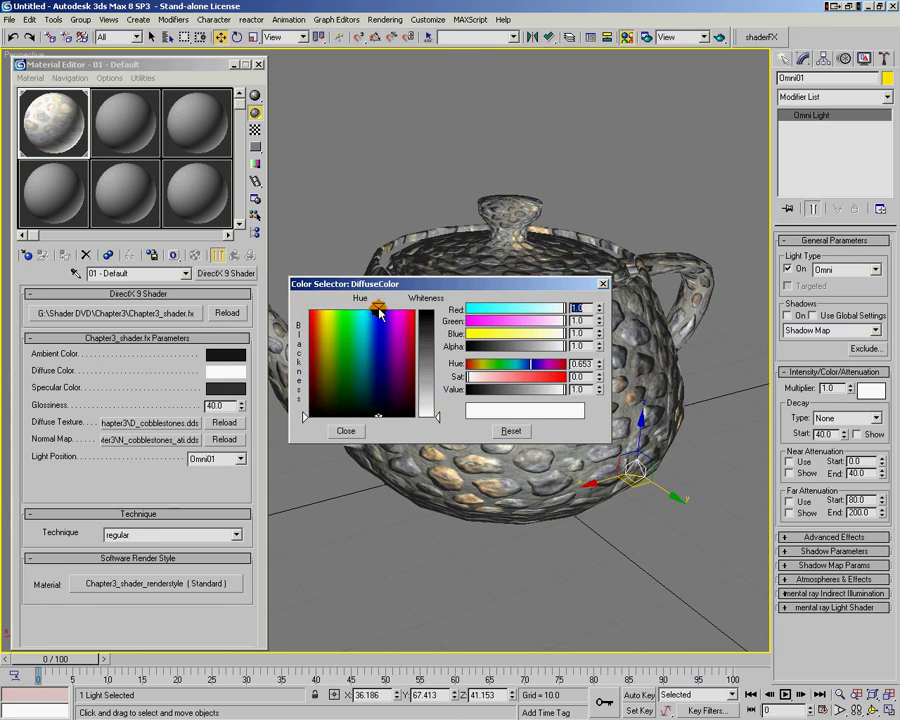
pyautogui.moveTo(303, 416); pyautogui.dragTo(302, 380)
pyautogui.moveTo(445, 397)
pyautogui.mouseDown()
pyautogui.moveTo(440, 390)
pyautogui.moveTo(490, 354)
pyautogui.mouseUp()
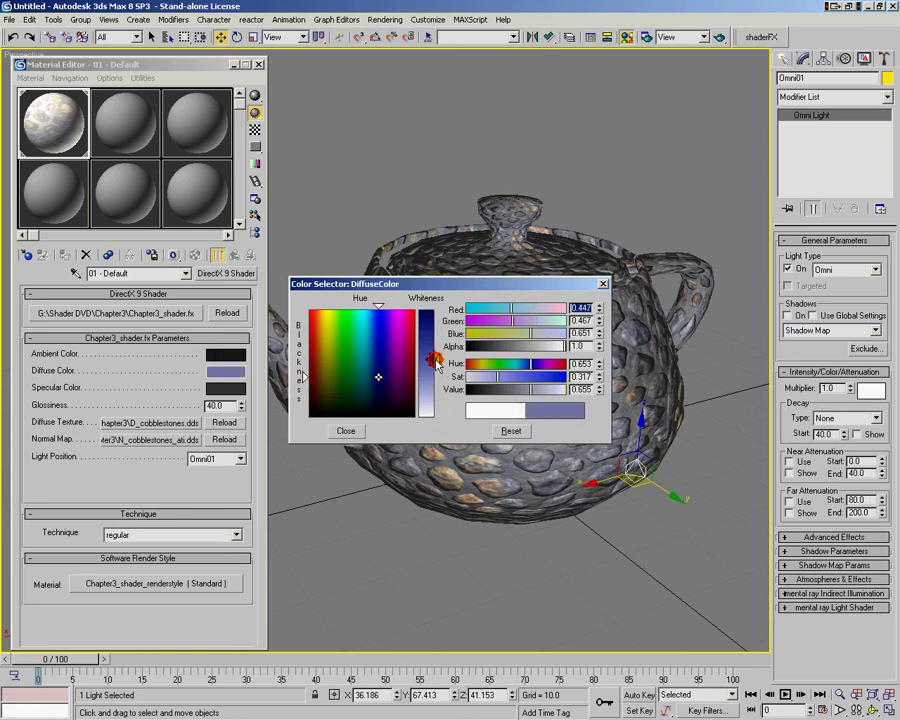
pyautogui.click(355, 431)
pyautogui.moveTo(452, 434); pyautogui.dragTo(454, 426, button='middle')
# Brighten the shader's specular color to nearly white and view the teapot's highlights from a different angle.
pyautogui.click(225, 387)
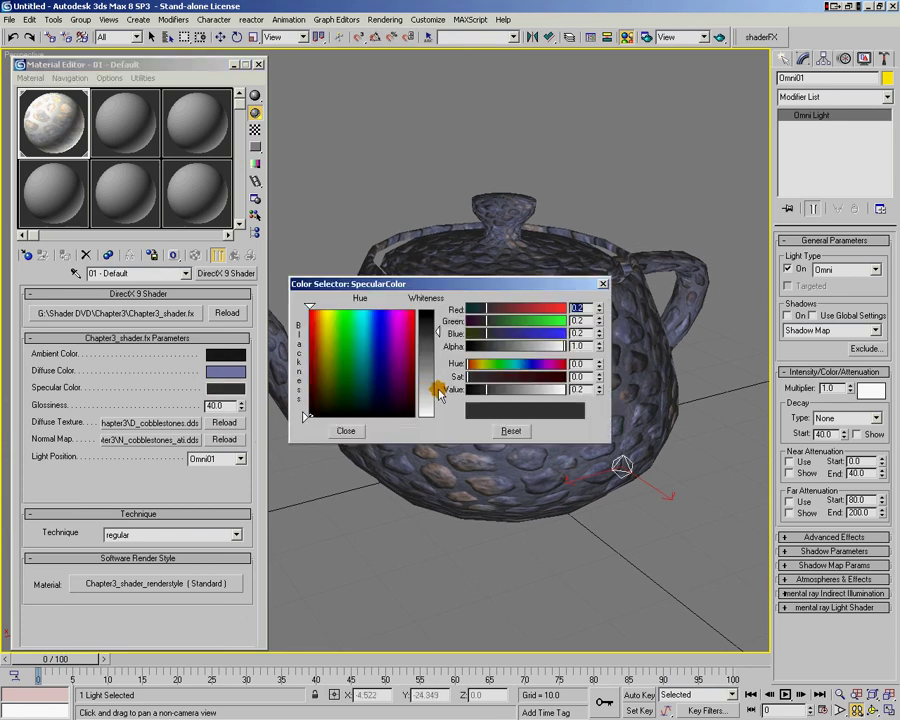
pyautogui.moveTo(438, 392)
pyautogui.mouseDown()
pyautogui.moveTo(408, 424)
pyautogui.moveTo(434, 405)
pyautogui.mouseUp()
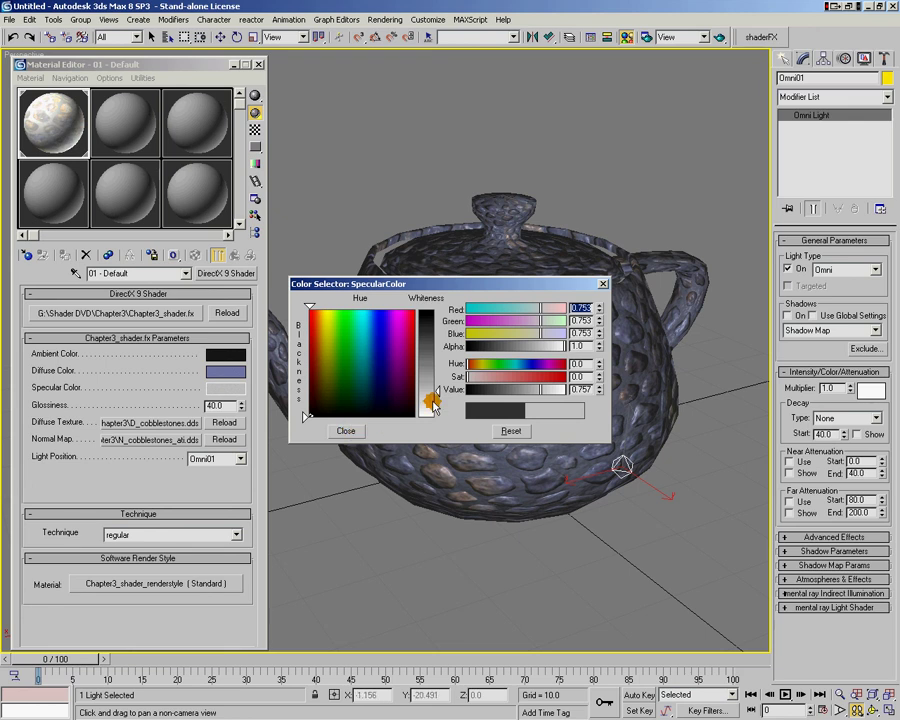
pyautogui.click(346, 430)
pyautogui.keyDown('alt'); pyautogui.moveTo(411, 427); pyautogui.dragTo(390, 401, button='middle'); pyautogui.keyUp('alt')
# Set the shader's glossiness to 64 and move the omni light to about X 37.5, Y 65.5.
pyautogui.click(241, 407)
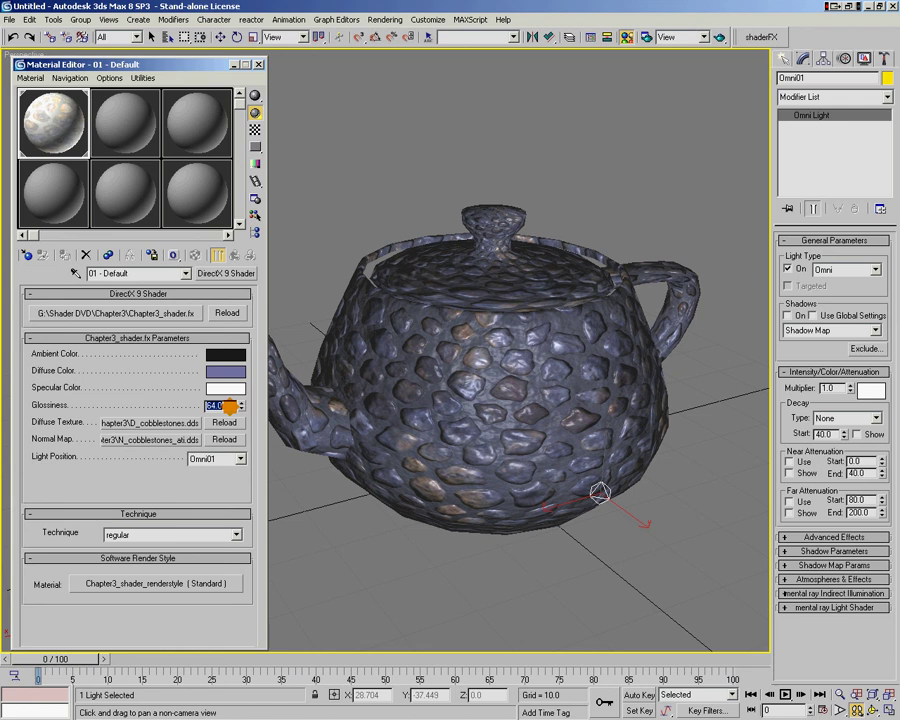
pyautogui.click(420, 358)
pyautogui.press('w')
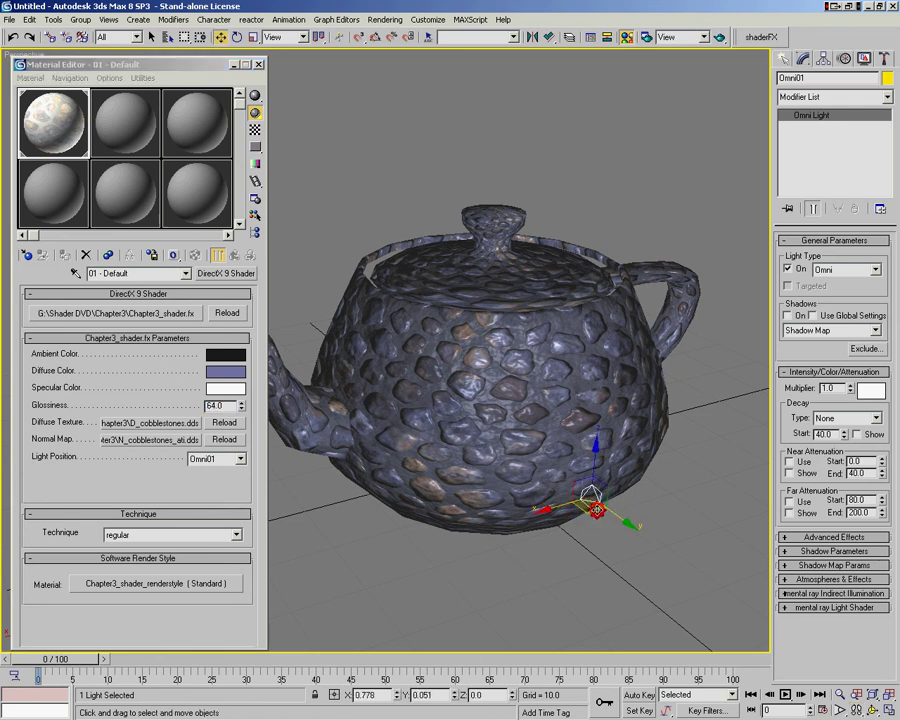
pyautogui.moveTo(596, 508); pyautogui.dragTo(565, 485)
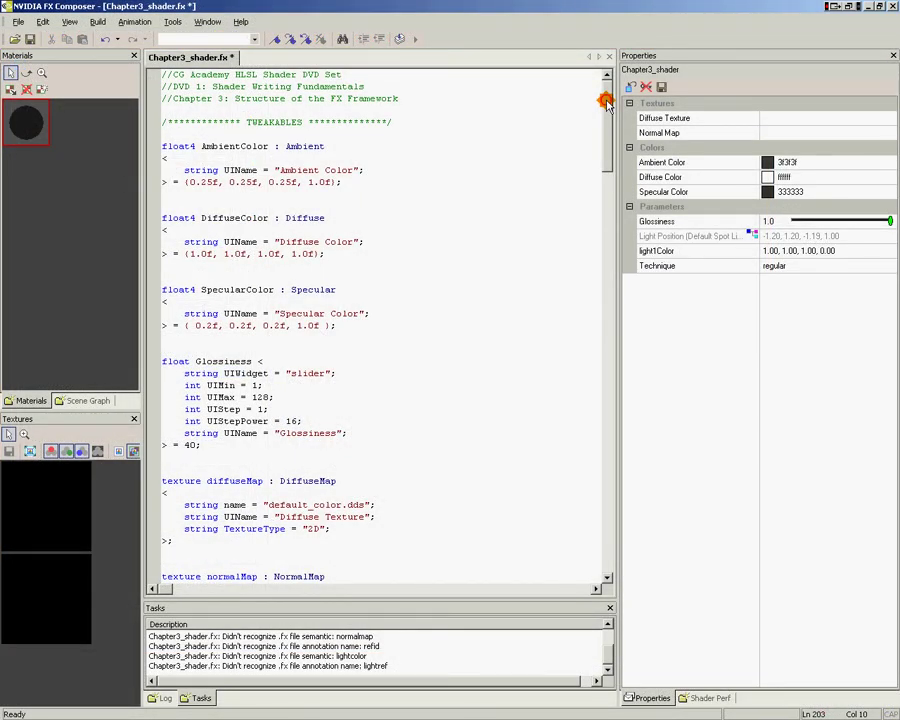
# Switch to FX Composer, make the fragment program return C + 0.5, and save Chapter3_shader.fx.
pyautogui.moveTo(606, 103); pyautogui.dragTo(592, 468)
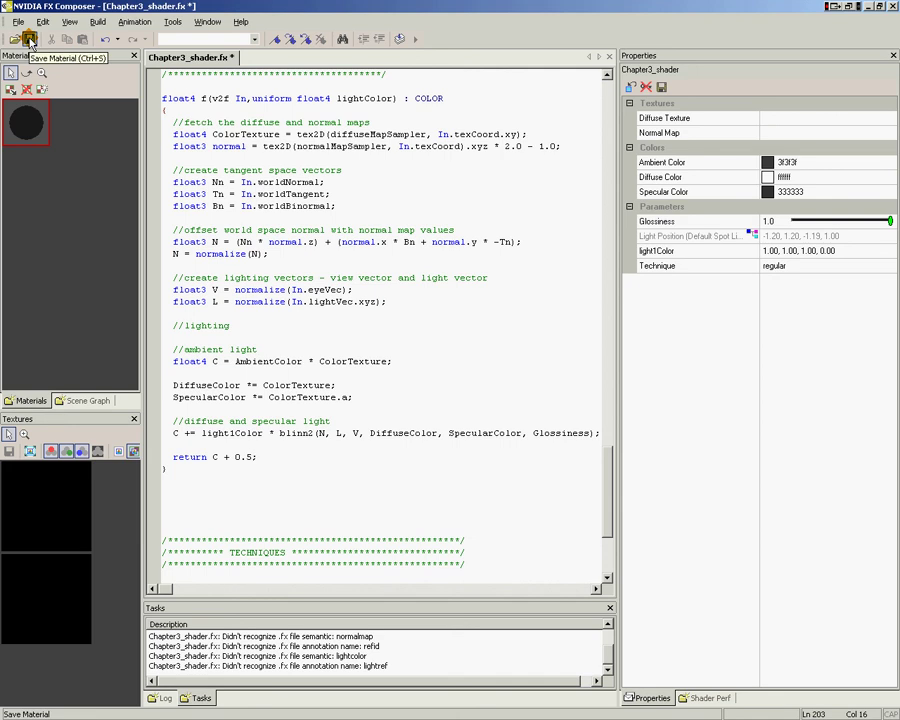
pyautogui.click(29, 40)
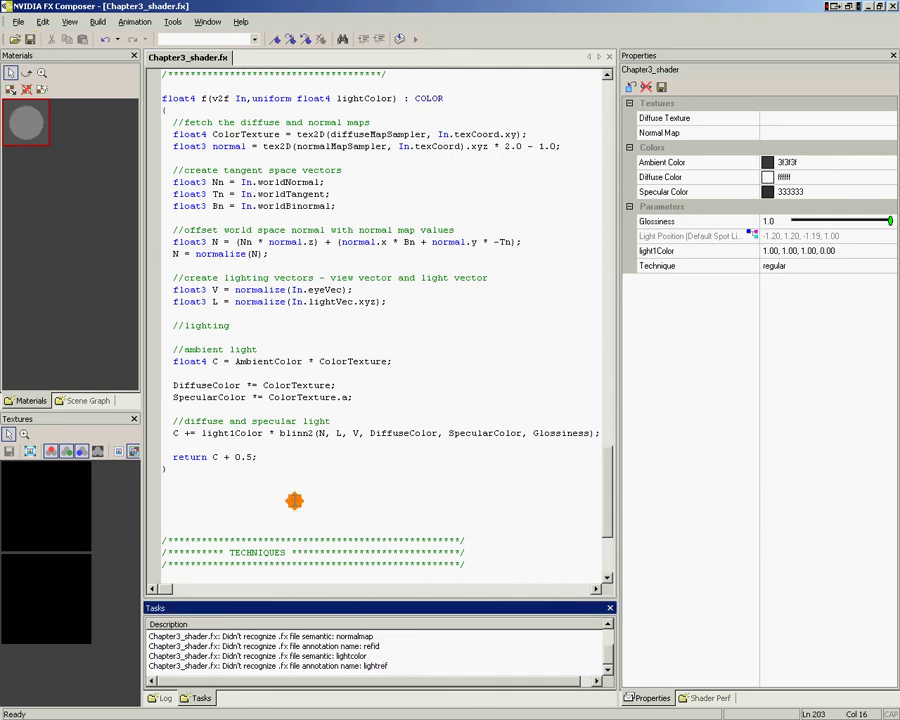
# Remove the semicolon after return C + 0.5 and save to test error reporting, then restore the semicolon and save again.
pyautogui.click(276, 457)
pyautogui.press('BackSpace')
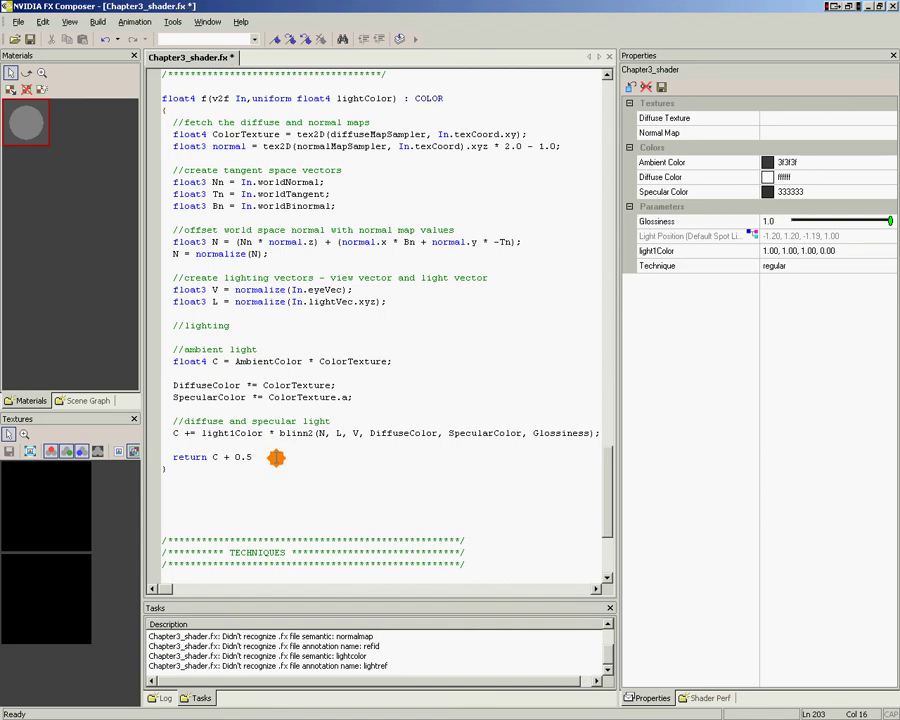
pyautogui.click(27, 40)
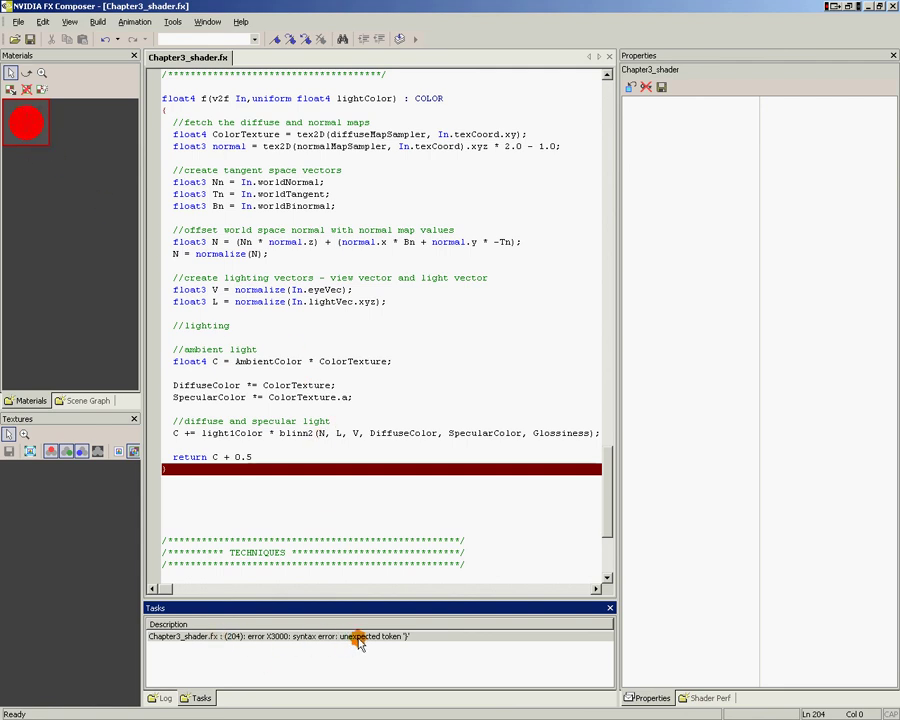
pyautogui.click(268, 457)
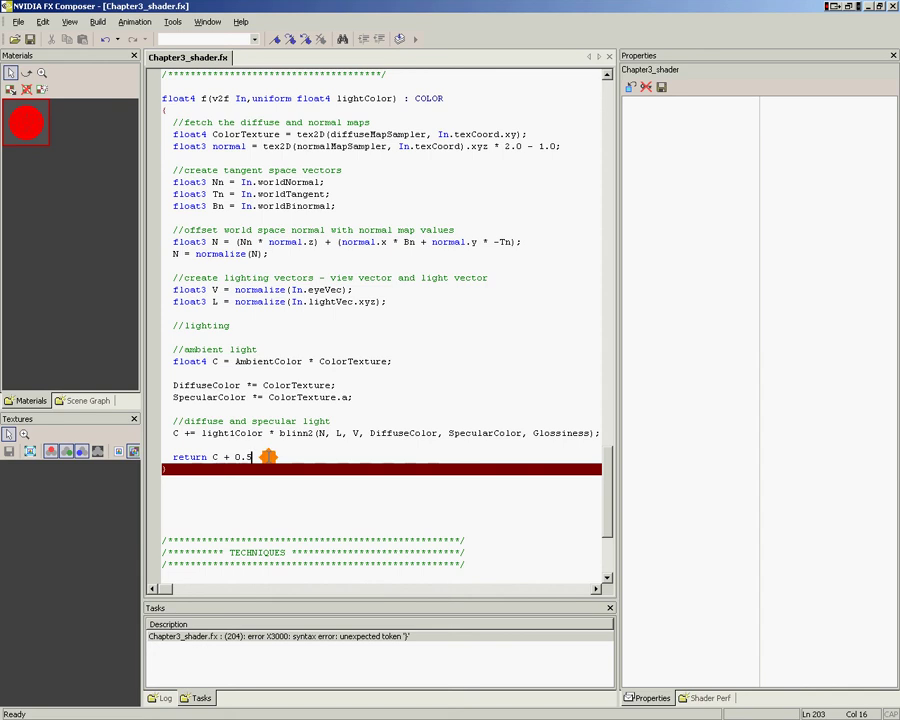
pyautogui.write(';')
pyautogui.click(30, 40)
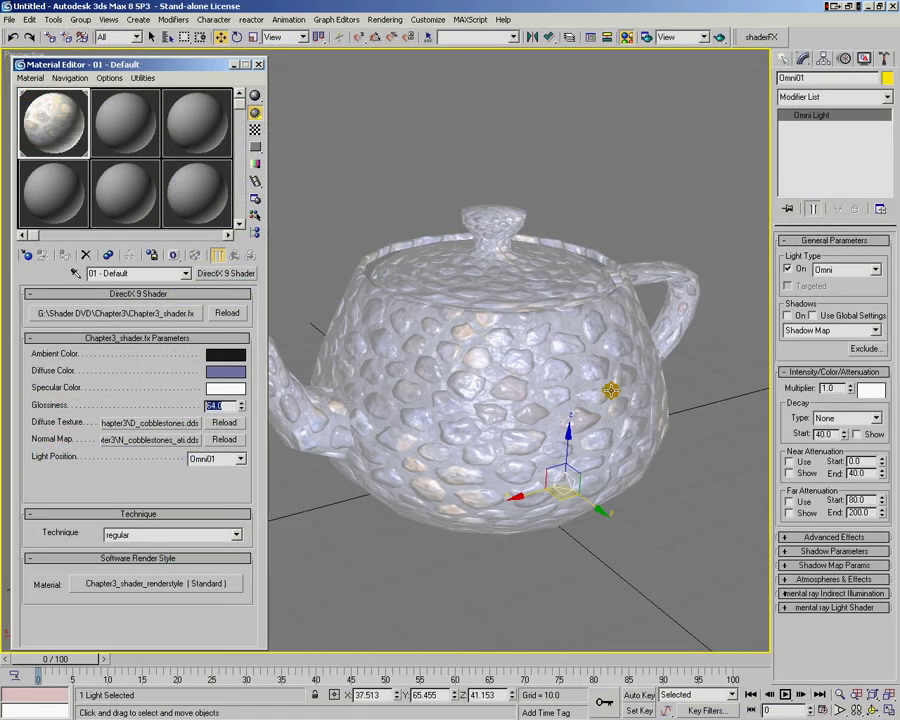
# Switch back to 3ds Max, move the omni light beyond the handle side of the teapot, and deselect it.
pyautogui.keyDown('alt'); pyautogui.moveTo(429, 286); pyautogui.dragTo(434, 272, button='middle'); pyautogui.keyUp('alt')
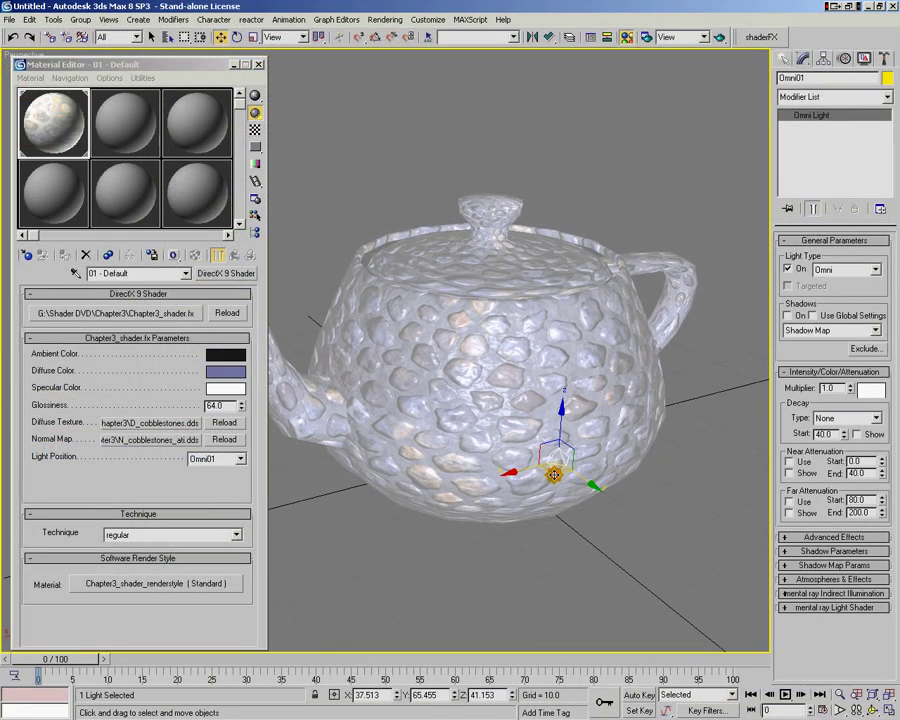
pyautogui.moveTo(555, 474); pyautogui.dragTo(705, 481)
pyautogui.click(707, 487)
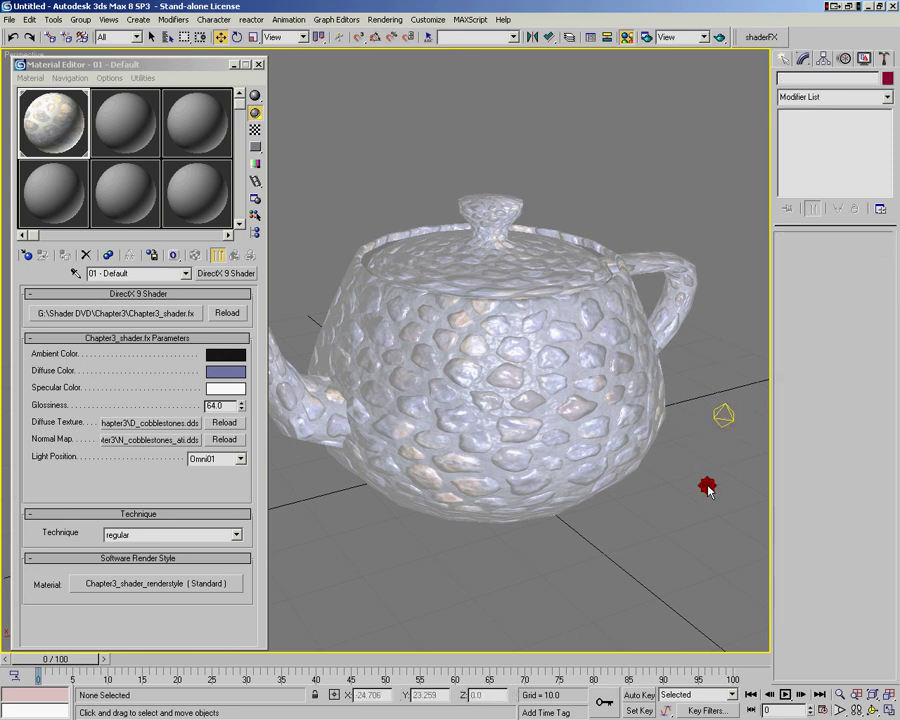
pyautogui.moveTo(707, 487)
pyautogui.mouseDown()
pyautogui.moveTo(610, 442)
pyautogui.moveTo(524, 236)
pyautogui.moveTo(562, 480)
pyautogui.moveTo(566, 466)
pyautogui.moveTo(709, 497)
pyautogui.mouseUp()
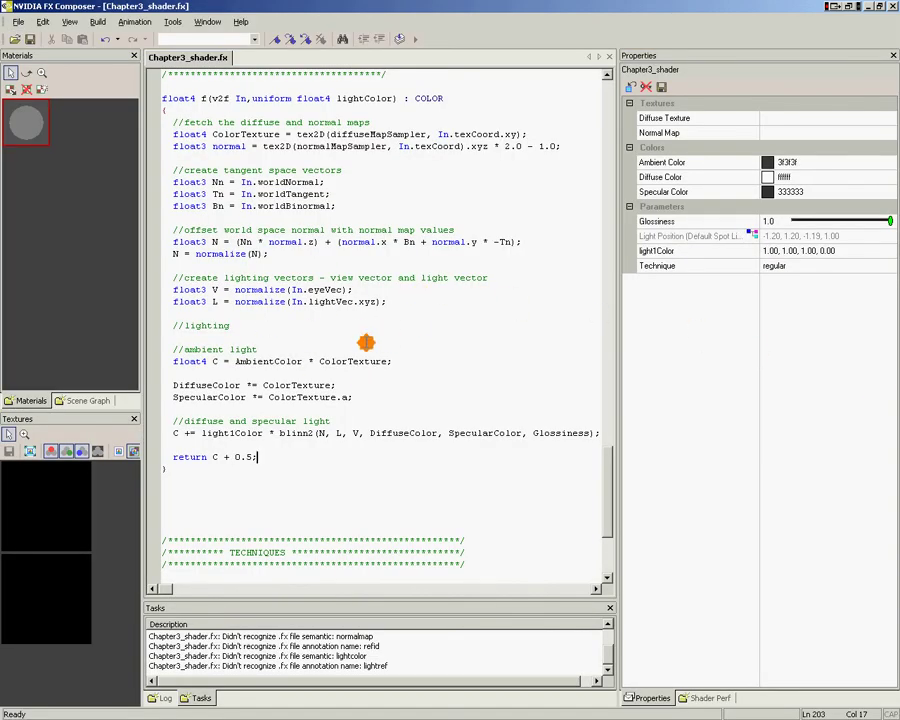
# Switch to FX Composer, close the Properties panel, and resize the program window to fill the right half of the screen.
pyautogui.click(893, 57)
pyautogui.click(891, 56)
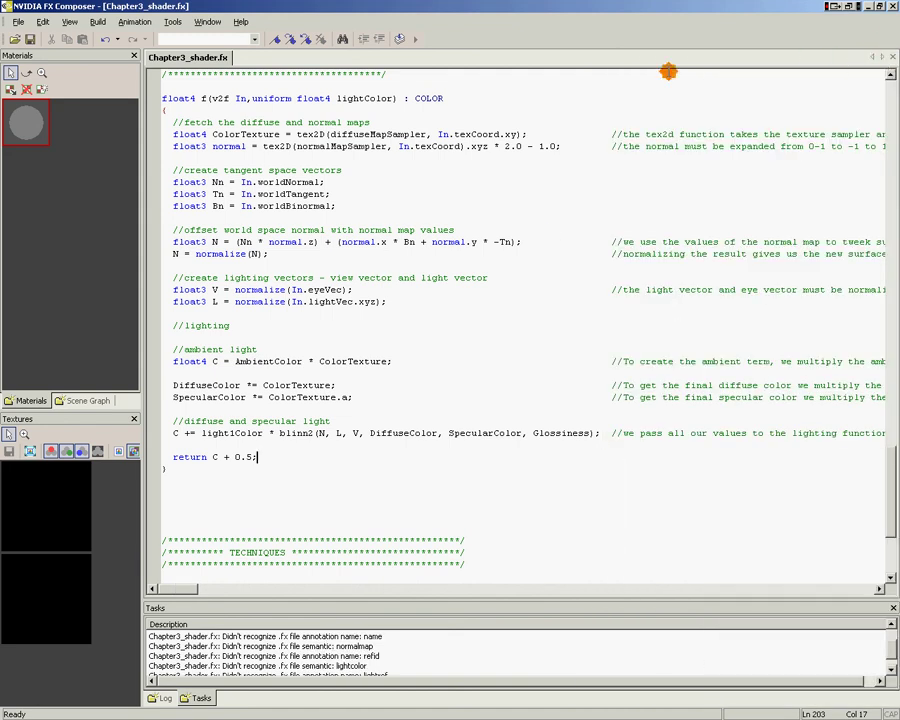
pyautogui.click(879, 8)
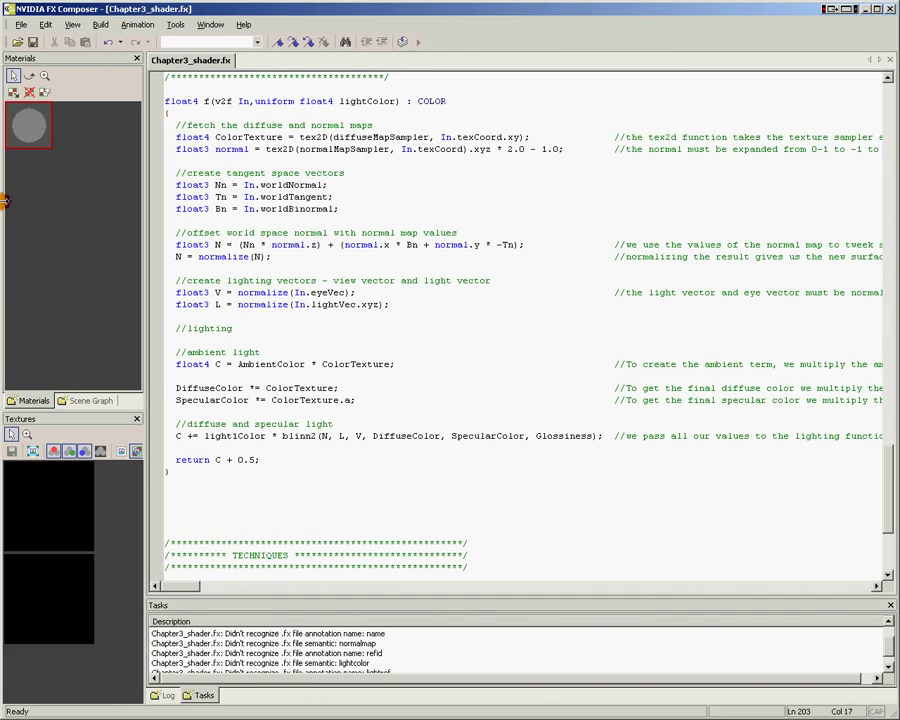
pyautogui.moveTo(3, 200); pyautogui.dragTo(436, 244)
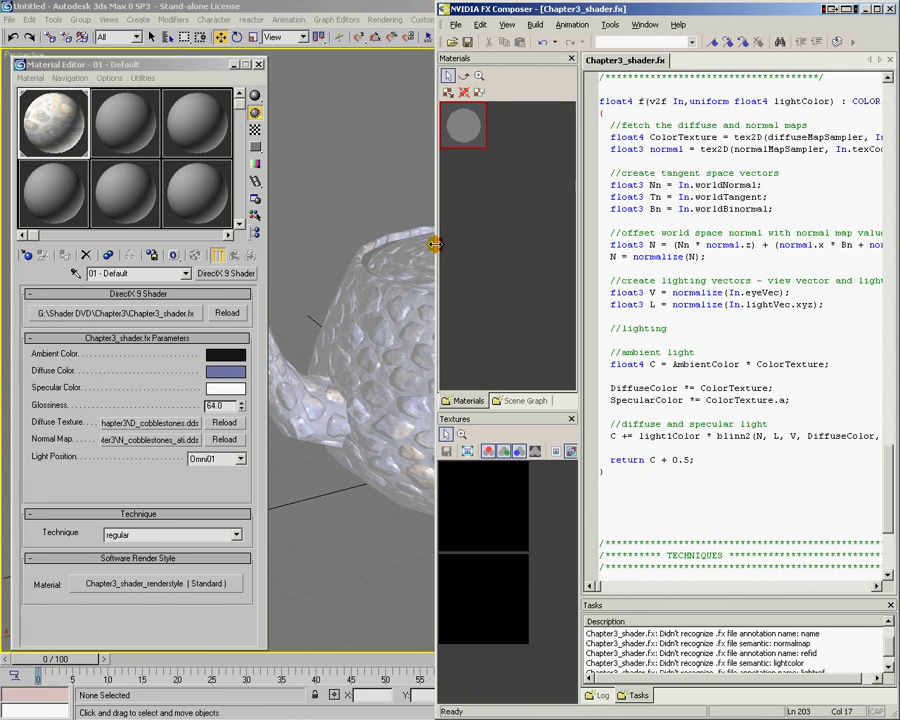
# Close the Material Editor in 3ds Max and fit the program window beside FX Composer in the left half of the screen.
pyautogui.click(258, 64)
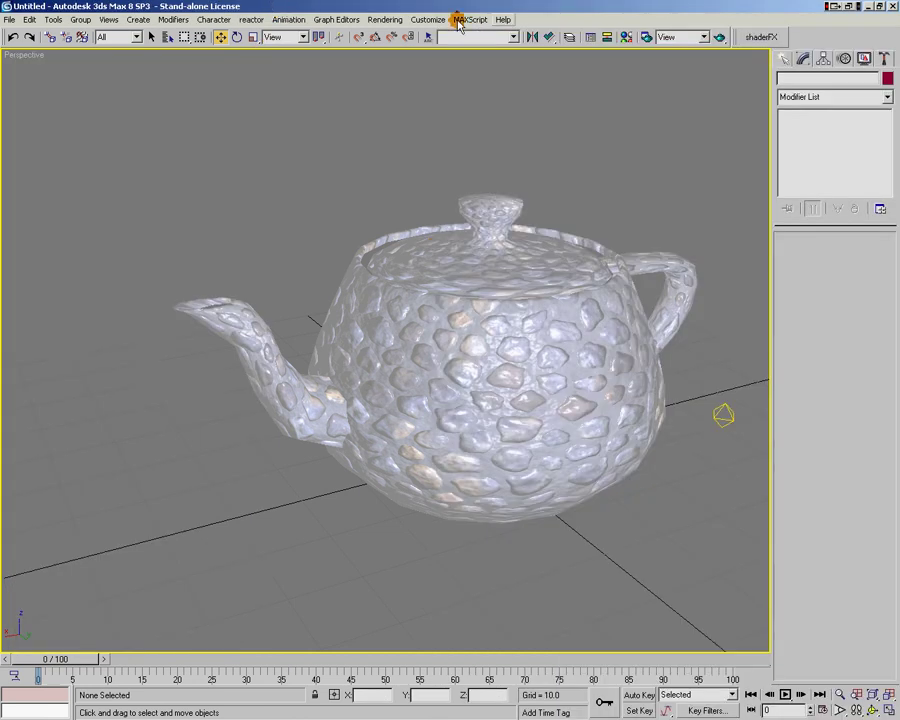
pyautogui.click(871, 6)
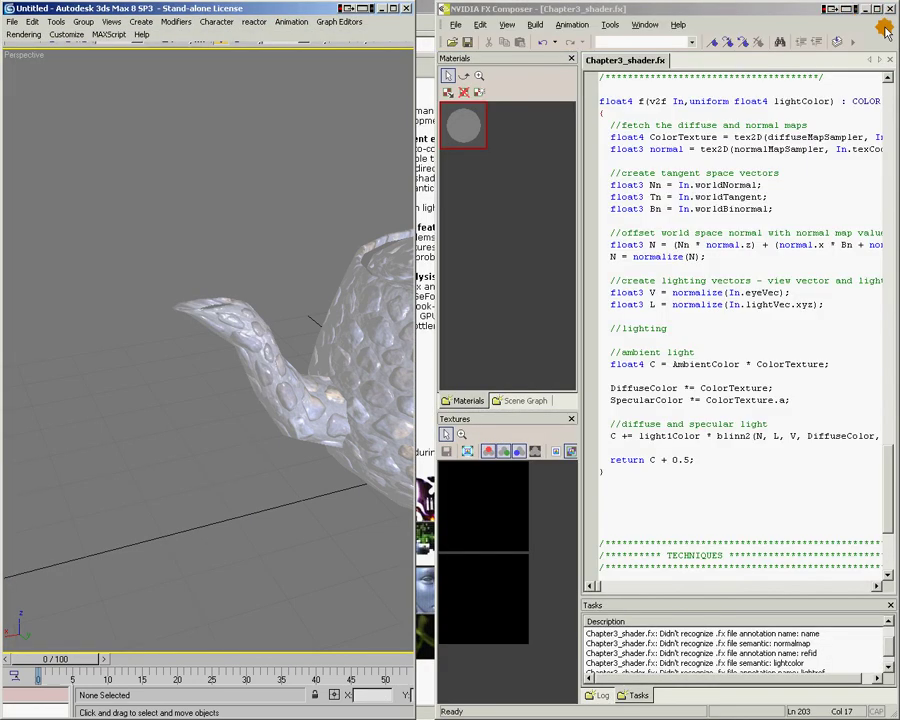
pyautogui.moveTo(415, 32); pyautogui.dragTo(430, 35)
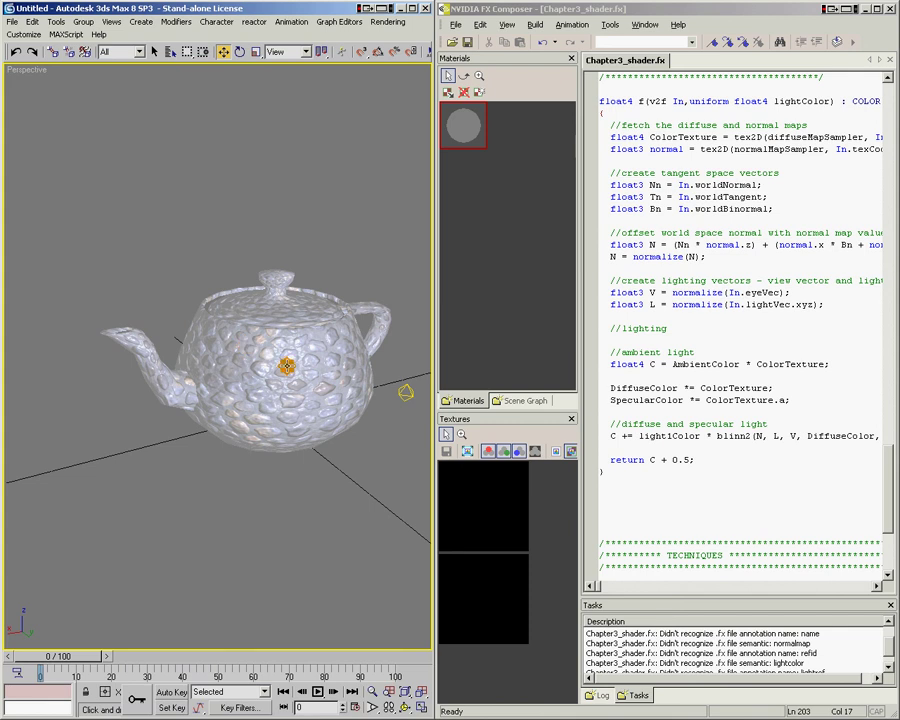
# Change the fragment program's return value to C + 0.1, save the shader, and view the updated teapot in 3ds Max.
pyautogui.click(687, 459)
pyautogui.doubleClick(687, 459)
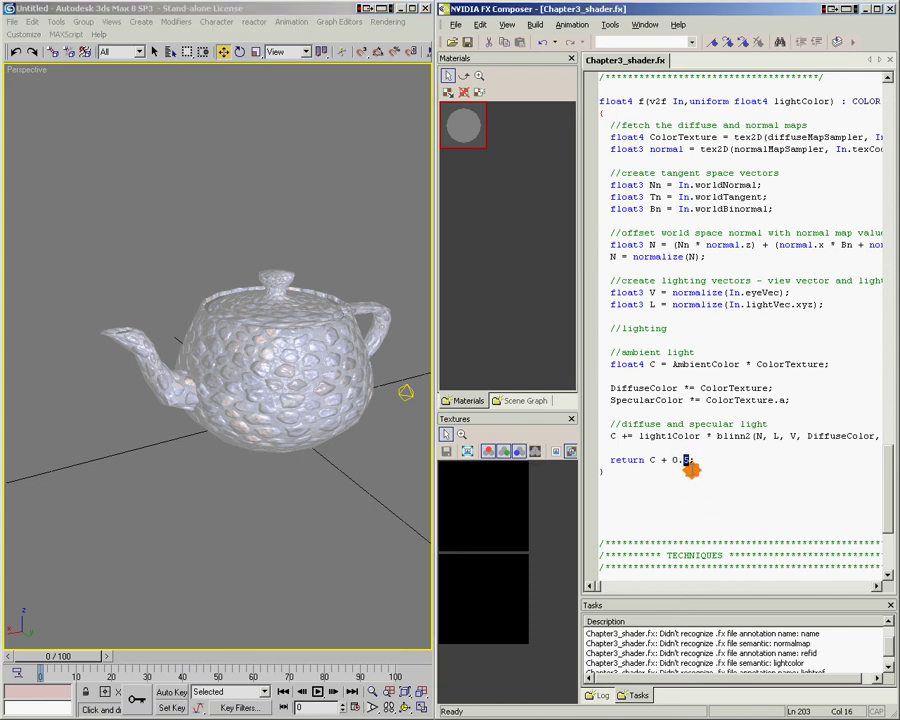
pyautogui.write('1')
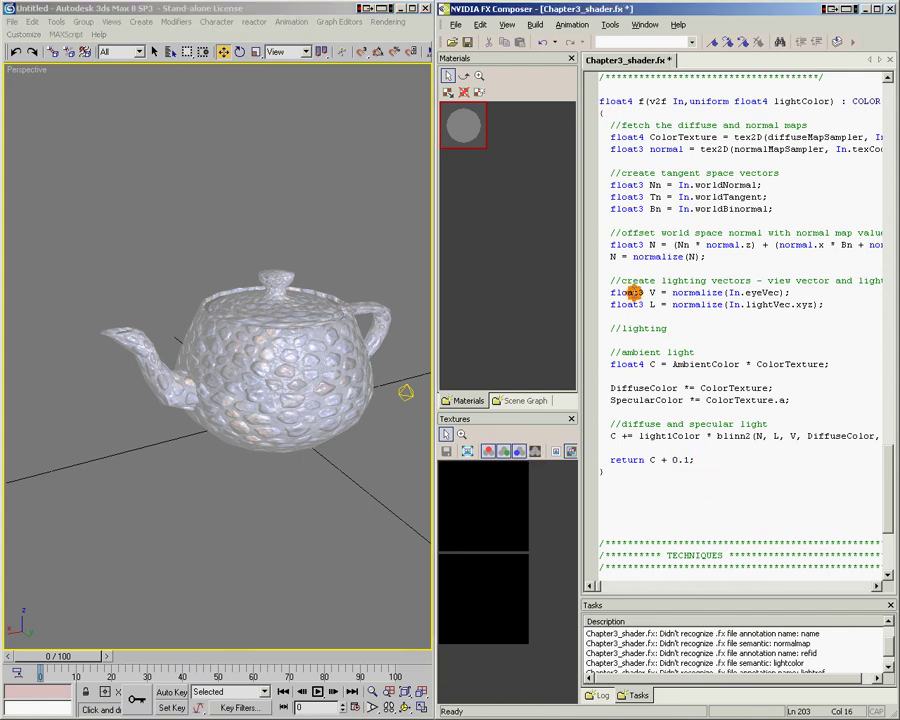
pyautogui.click(467, 43)
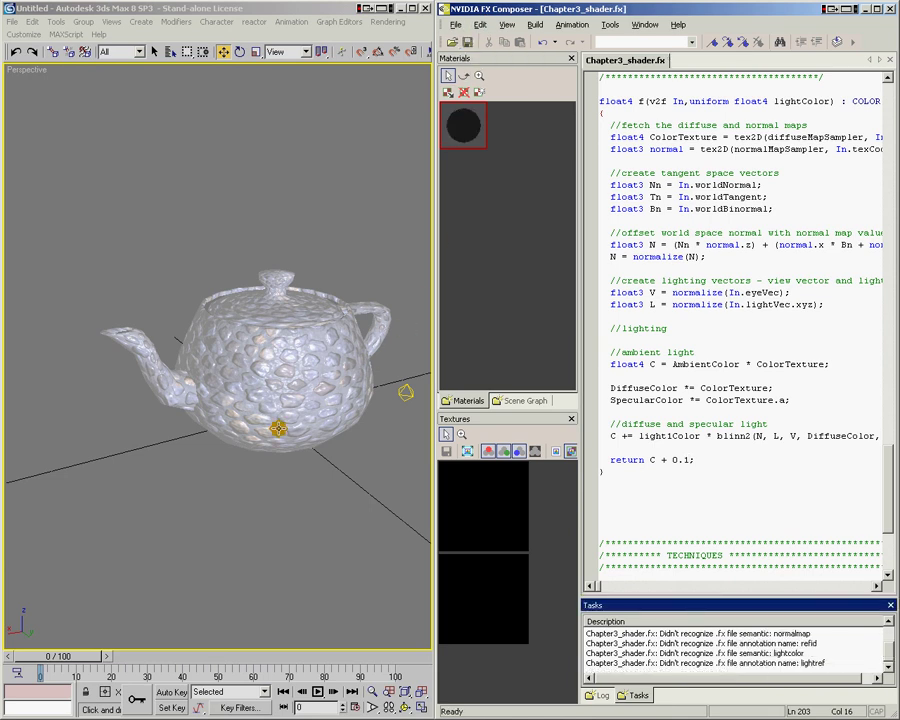
pyautogui.moveTo(277, 427)
pyautogui.keyDown('alt'); pyautogui.mouseDown(button='middle')
pyautogui.moveTo(247, 428)
pyautogui.moveTo(249, 419)
pyautogui.mouseUp(button='middle'); pyautogui.keyUp('alt')
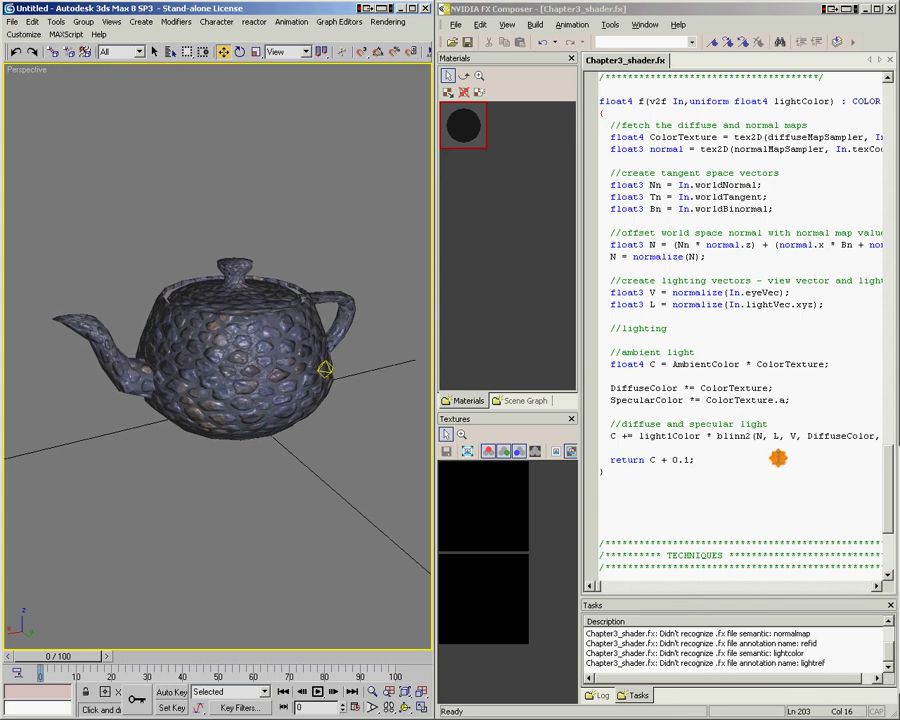
pyautogui.moveTo(880, 476)
pyautogui.mouseDown()
pyautogui.moveTo(887, 425)
pyautogui.moveTo(888, 468)
pyautogui.mouseUp()
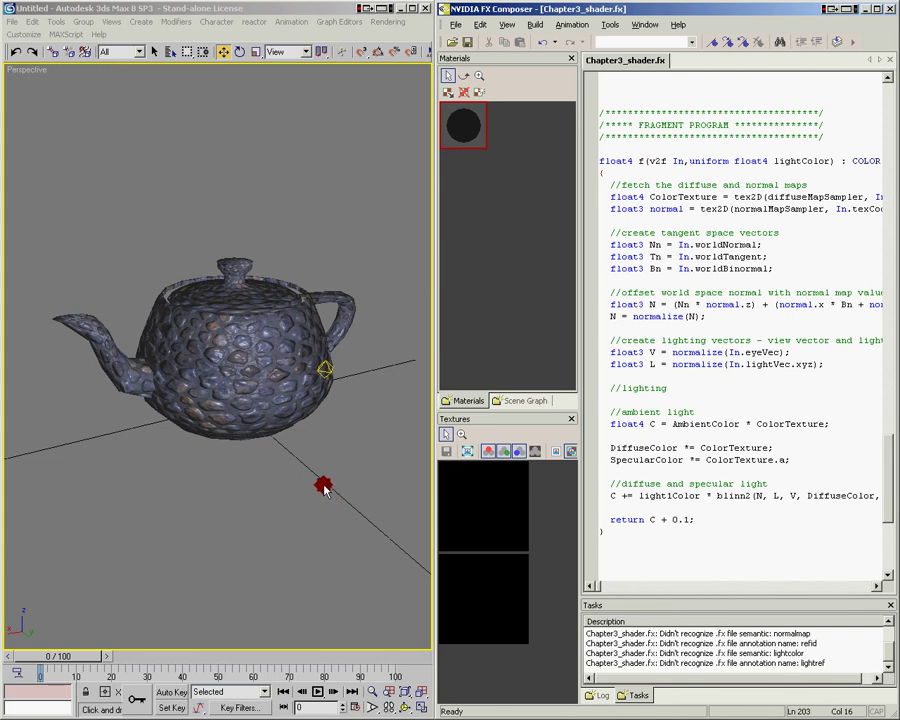
pyautogui.moveTo(326, 492); pyautogui.dragTo(311, 486, button='middle')
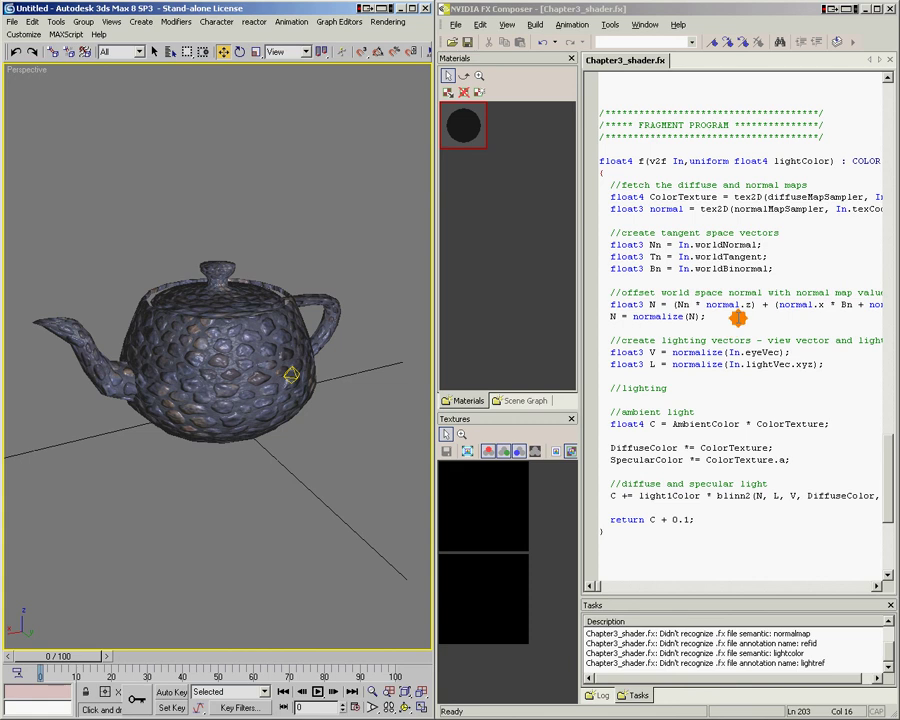
pyautogui.moveTo(488, 206)
pyautogui.mouseDown()
pyautogui.moveTo(349, 263)
pyautogui.moveTo(536, 305)
pyautogui.moveTo(810, 460)
pyautogui.mouseUp()
pyautogui.moveTo(888, 460); pyautogui.dragTo(855, 460)
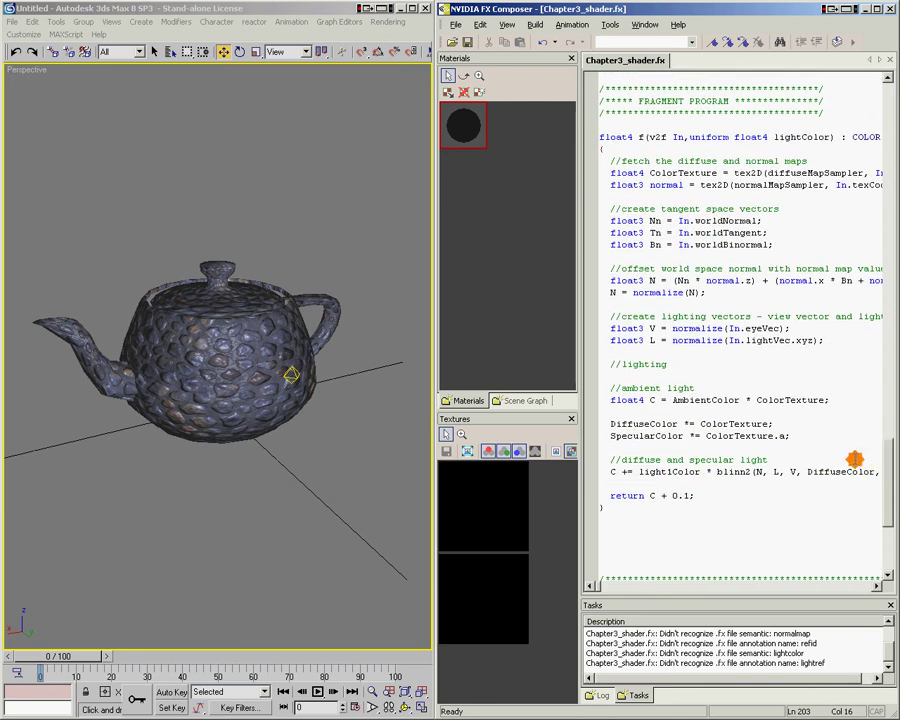